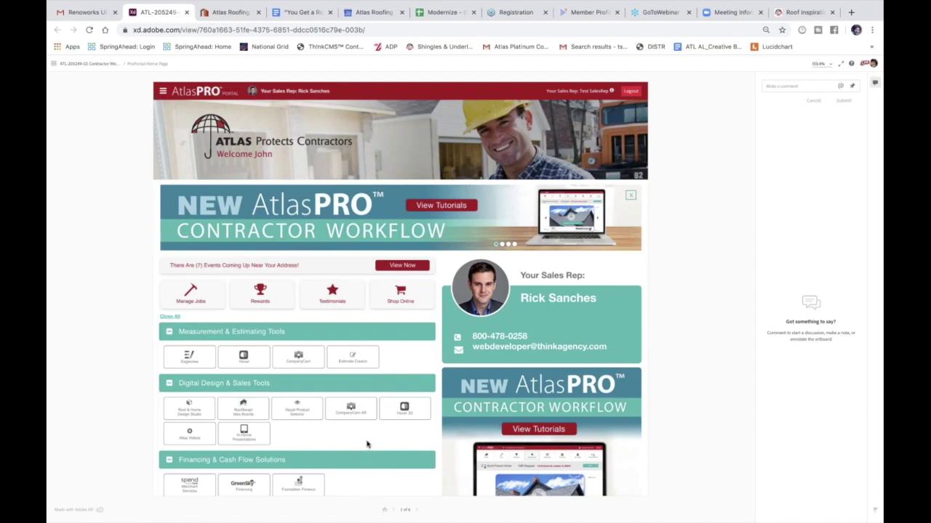
# Step: Page through the portal prototype from the home page to the EagleView orders screen with the first order's details expanded
pyautogui.scroll(-5, 367, 444)
pyautogui.scroll(5, 366, 441)
pyautogui.click(418, 512)
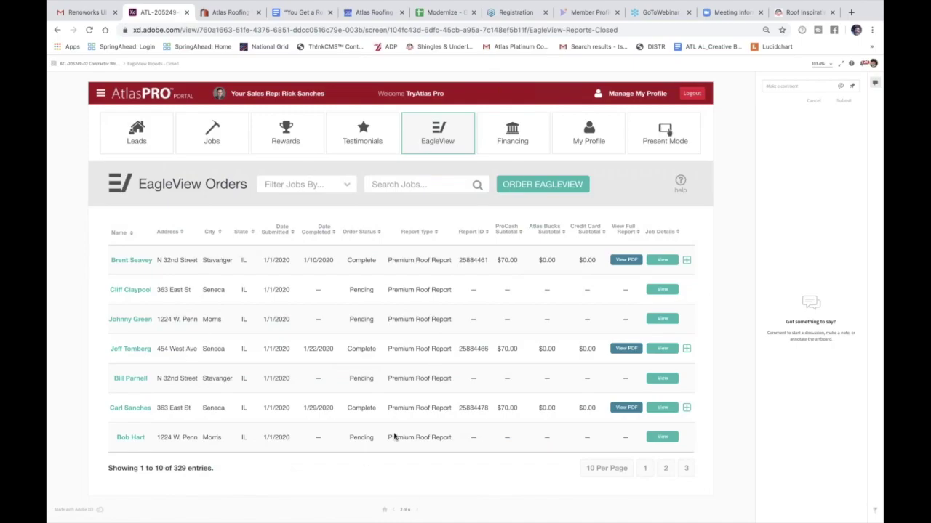
pyautogui.click(416, 513)
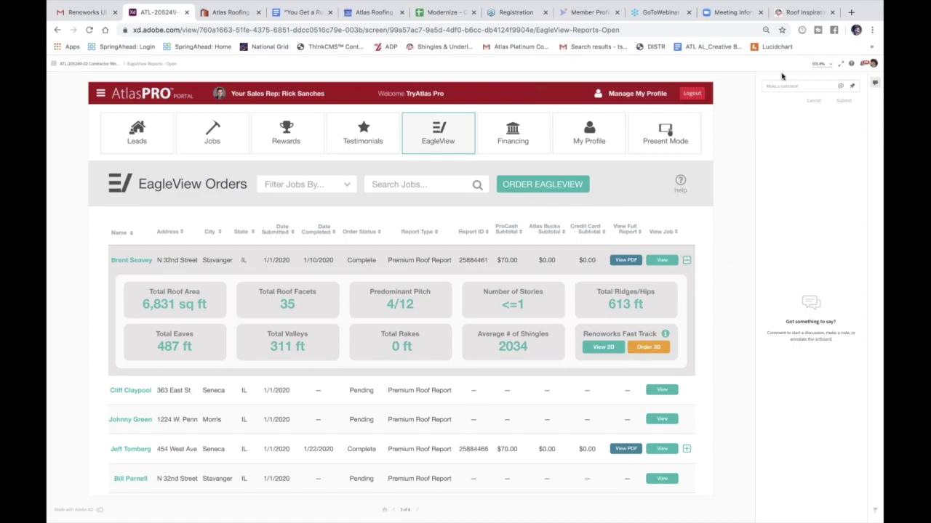
# Step: Try to open fastrack.renoworks.com in a new browser tab
pyautogui.click(851, 12)
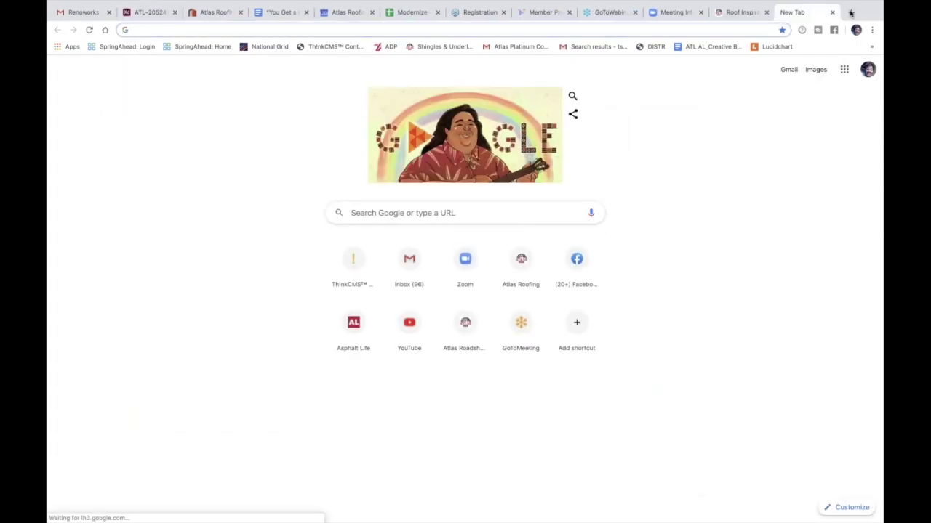
pyautogui.write('fastt')
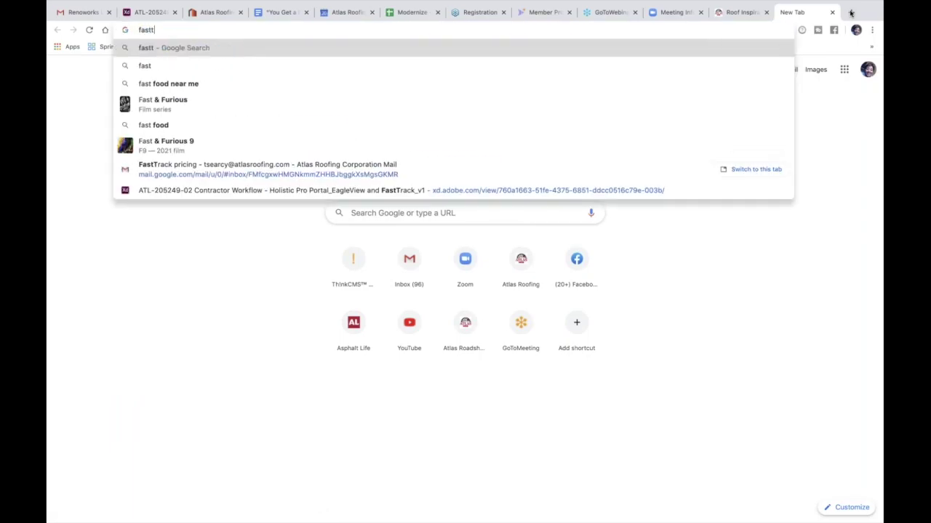
pyautogui.press('BackSpace')
pyautogui.write('rac')
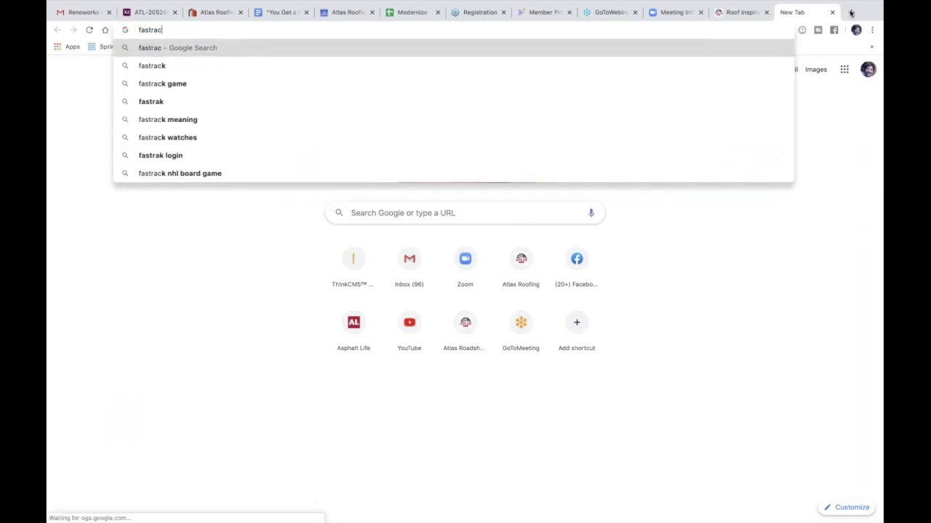
pyautogui.write('k.')
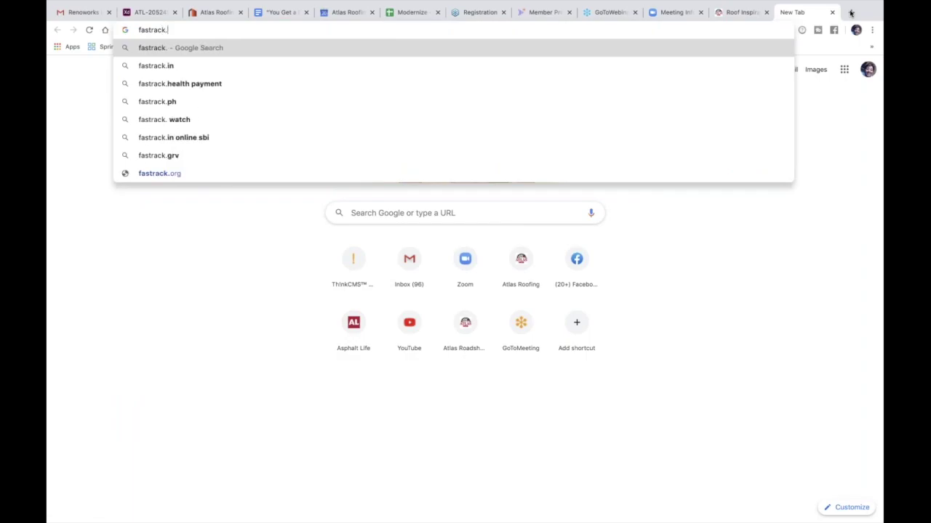
pyautogui.write('renoworks.com')
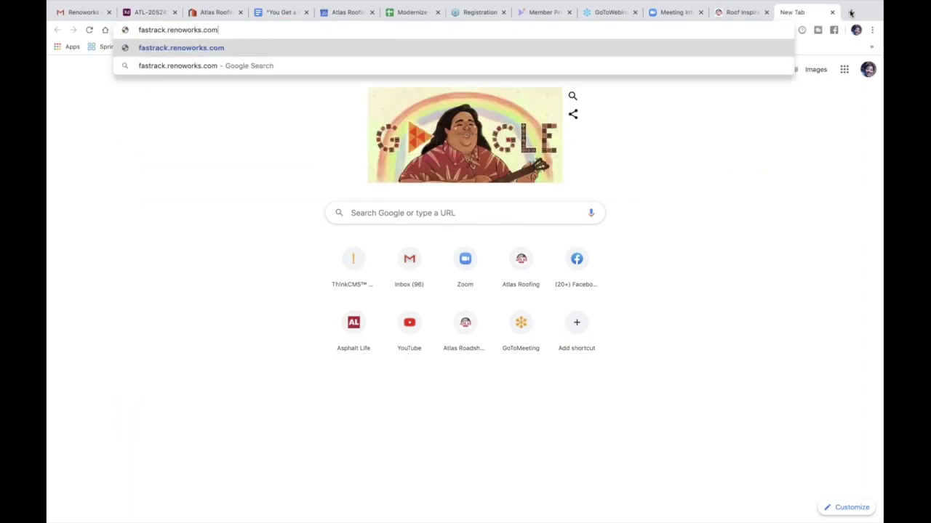
pyautogui.press('Return')
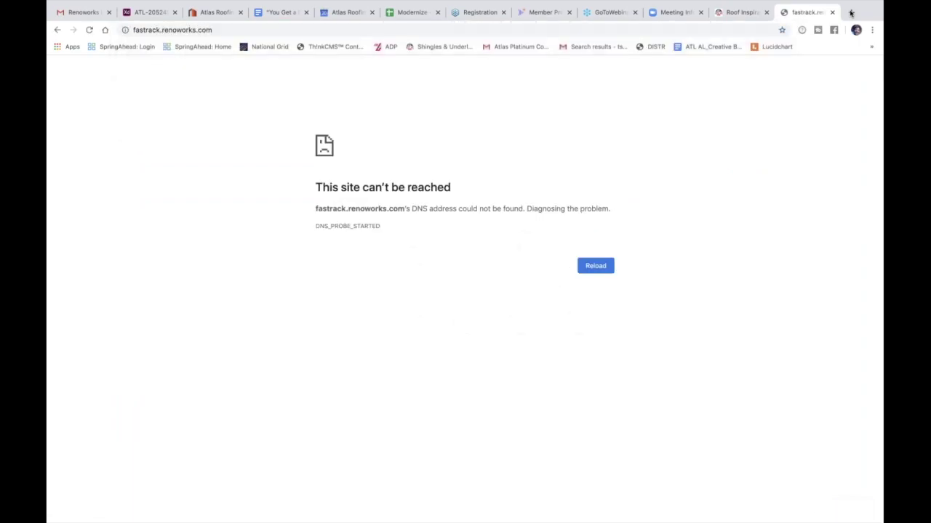
pyautogui.press('super+l')
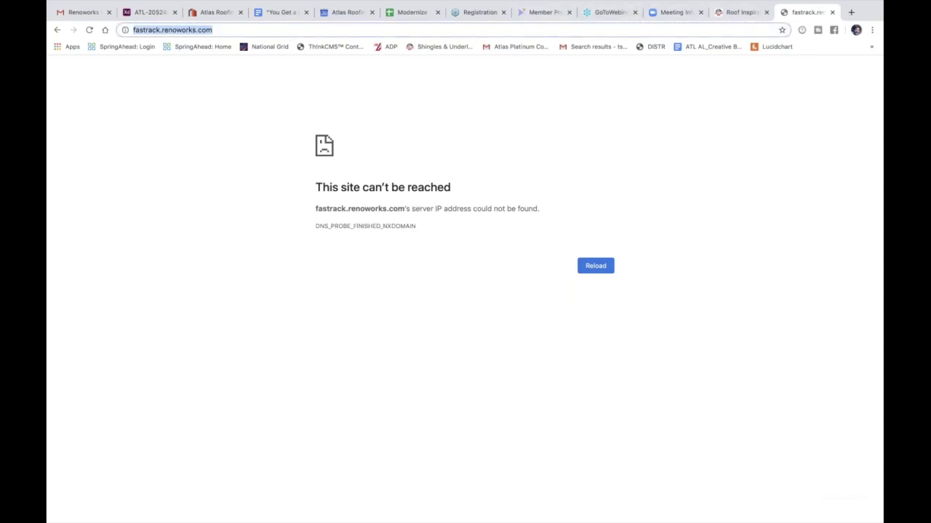
pyautogui.press('Escape')
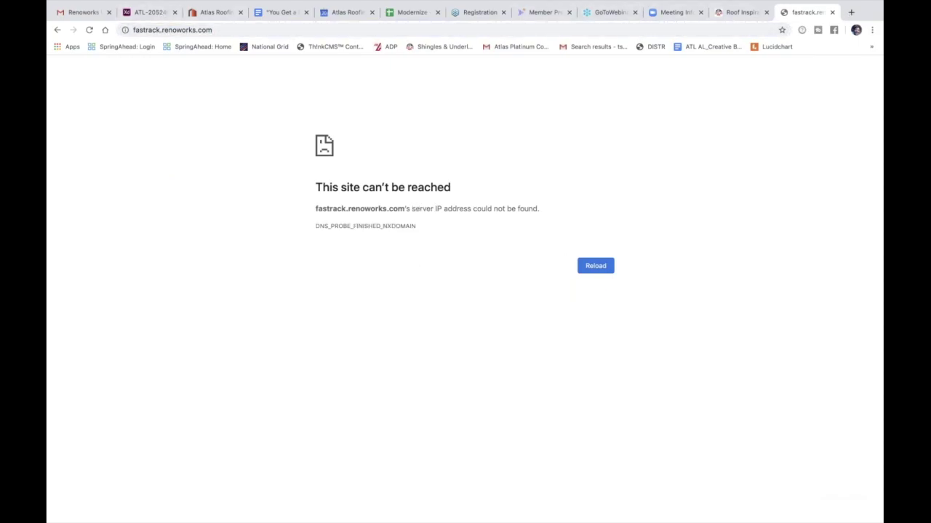
pyautogui.press('super+l')
pyautogui.press('Left')
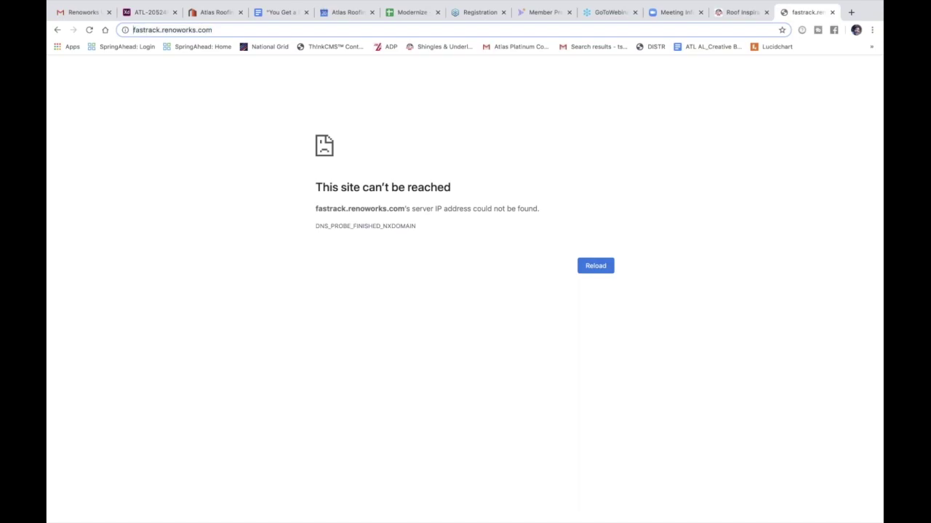
pyautogui.write('www.')
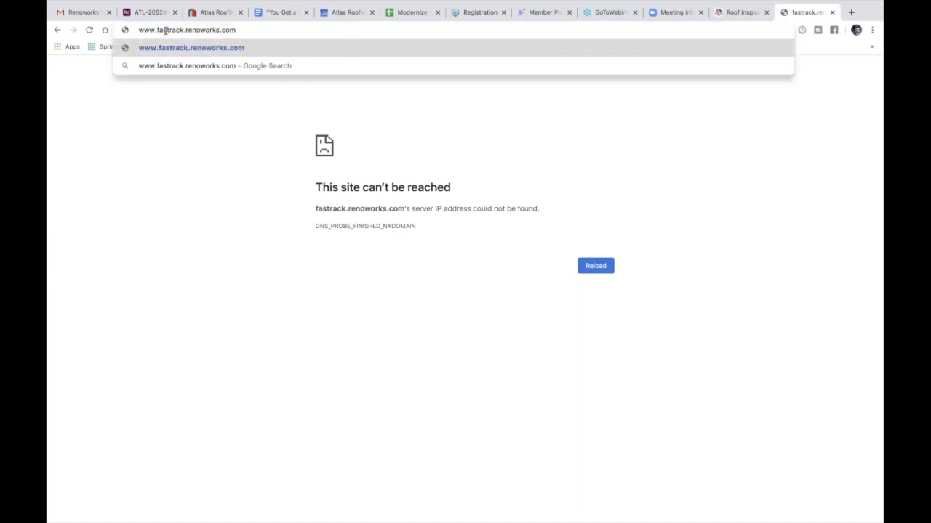
pyautogui.click(175, 30)
pyautogui.write('t')
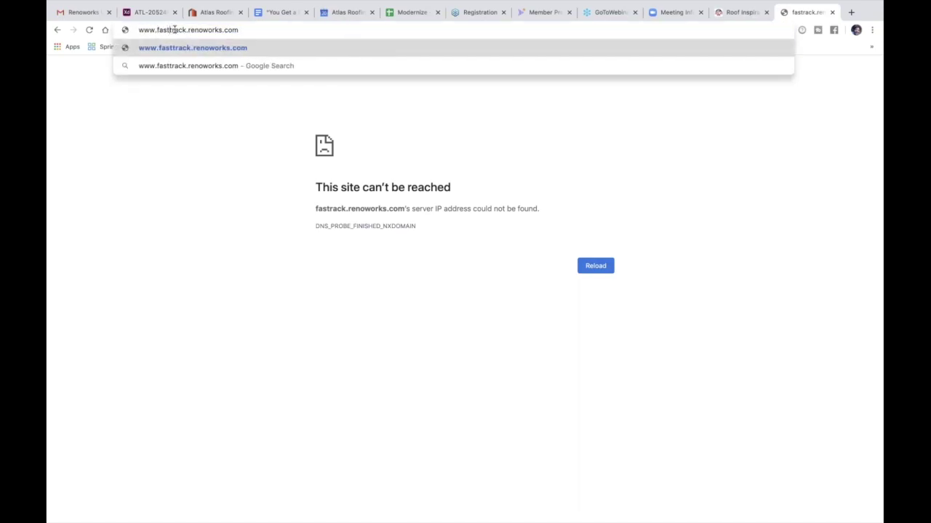
pyautogui.press('Return')
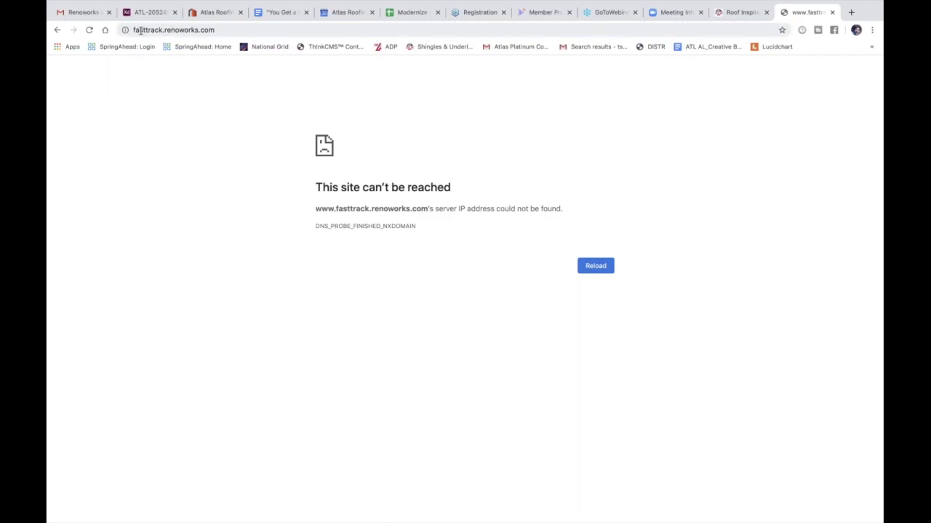
# Step: Search Google for "fast track renoworks" and open the FastTrack Visualizer result at fasttrack.renoworks.com
pyautogui.click(149, 30)
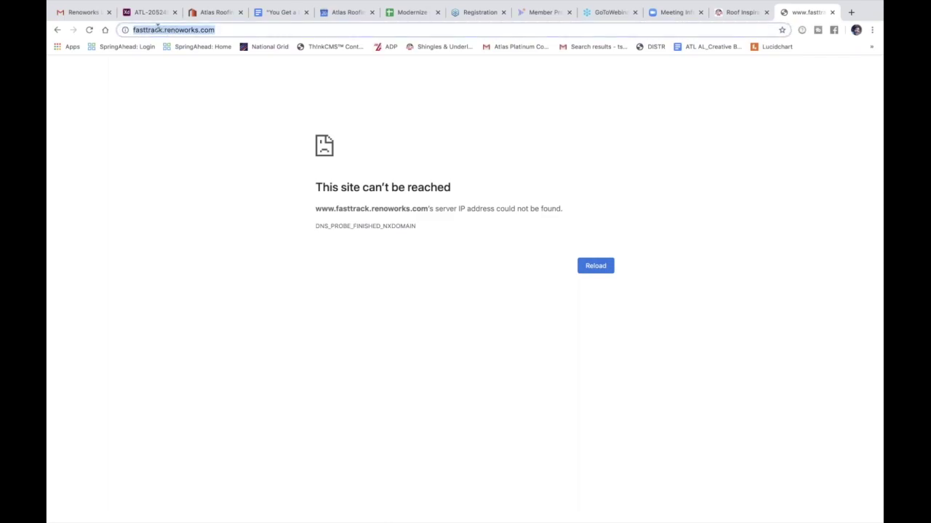
pyautogui.write('fas')
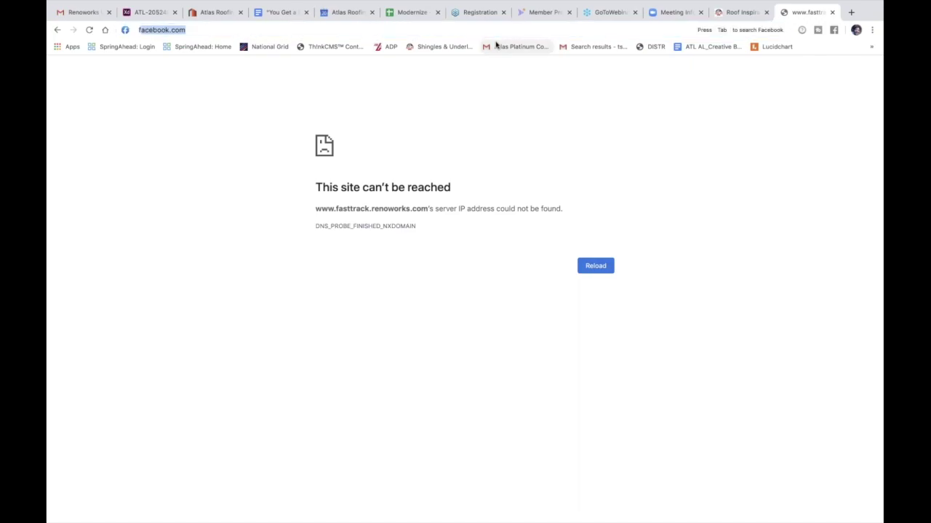
pyautogui.write('t')
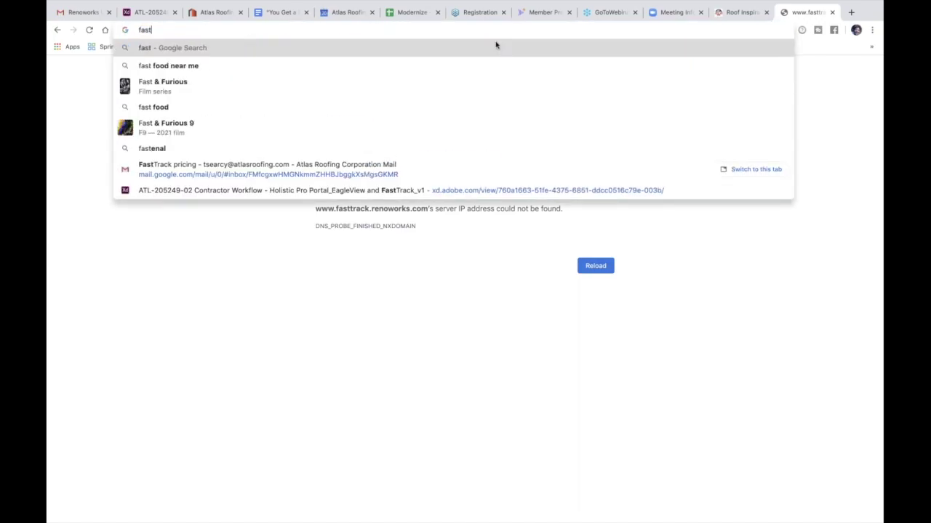
pyautogui.write(' track ')
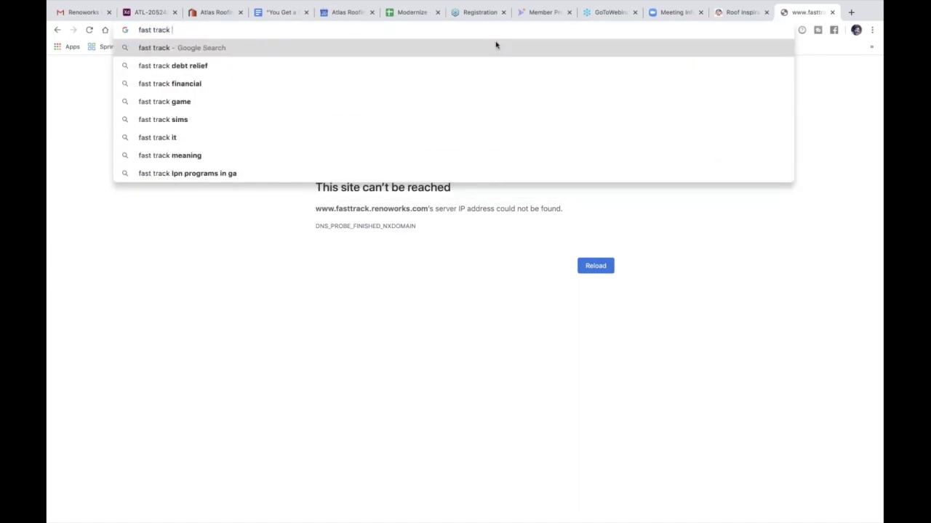
pyautogui.write('renowor')
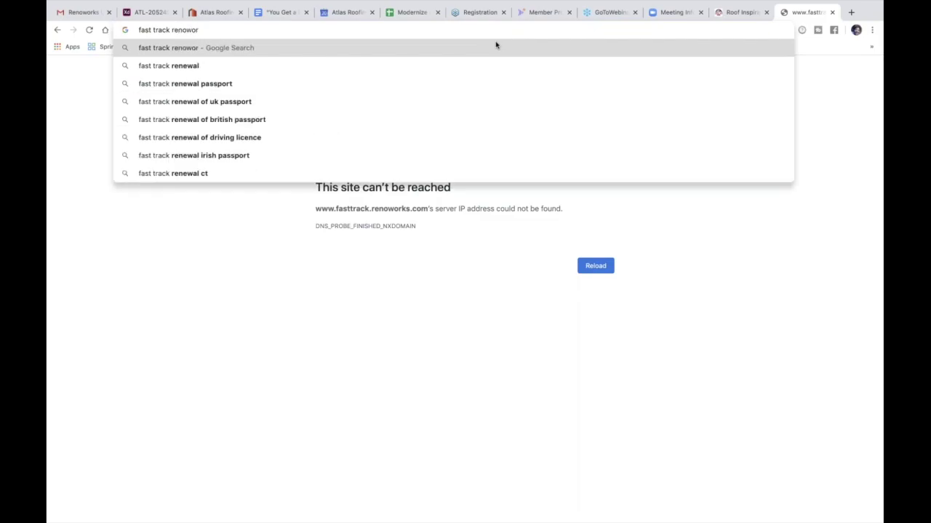
pyautogui.press('BackSpace')
pyautogui.press('BackSpace')
pyautogui.press('Down')
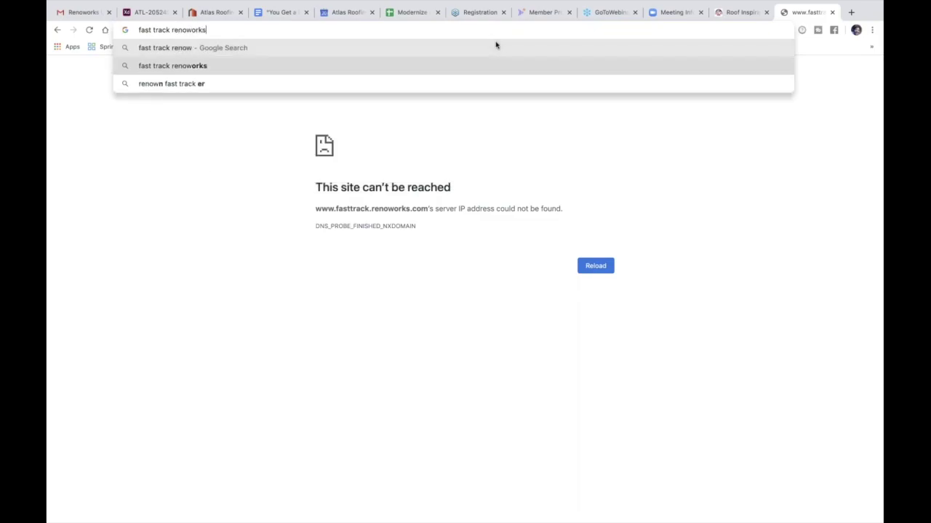
pyautogui.press('Return')
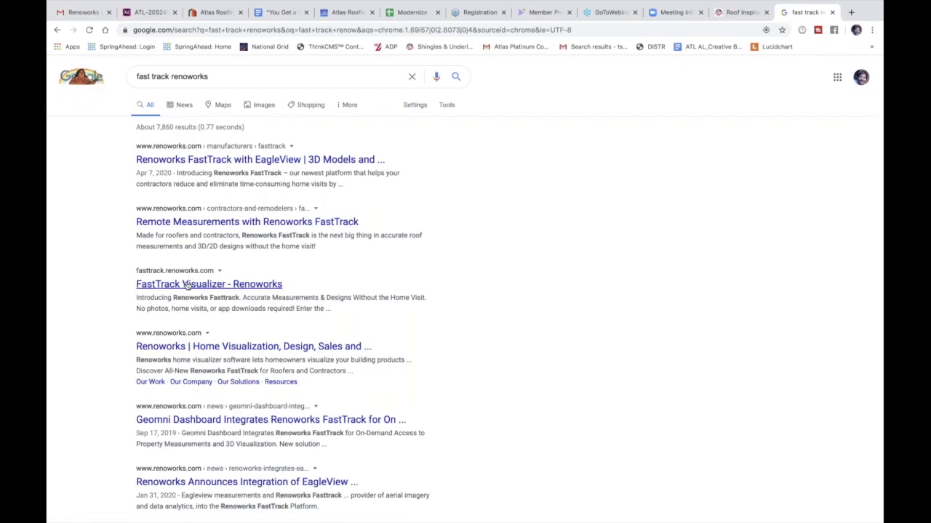
pyautogui.click(187, 284)
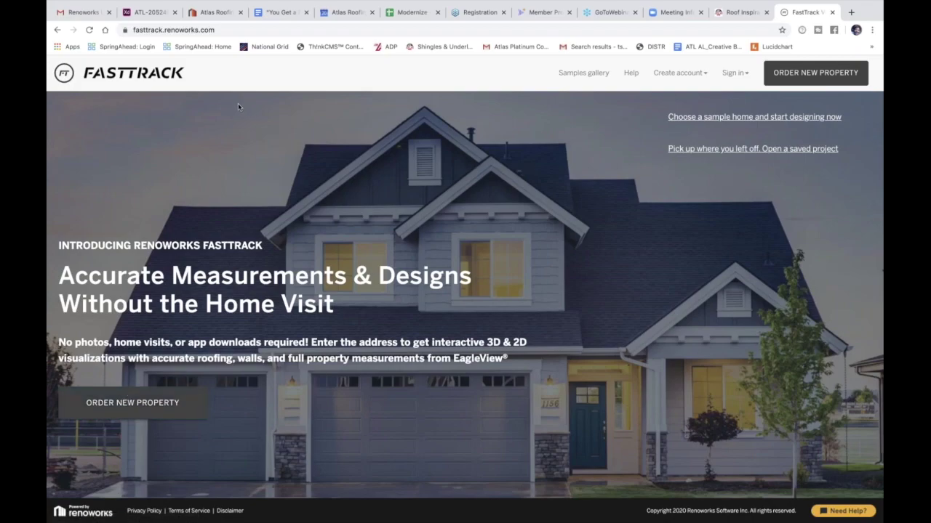
# Step: Return to the Adobe XD prototype and review its Order New EagleView Report screens, including the Renoworks FastTrack 3D model option
pyautogui.click(145, 13)
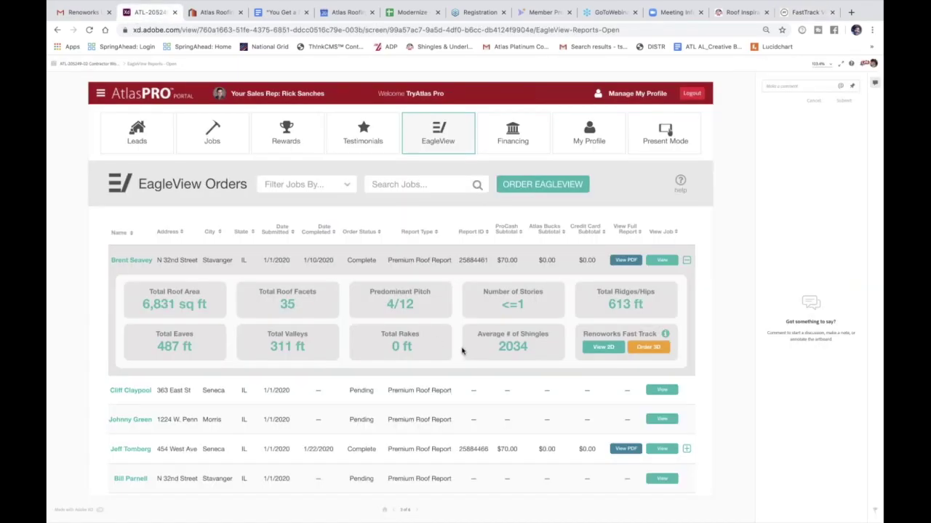
pyautogui.click(416, 511)
pyautogui.click(417, 512)
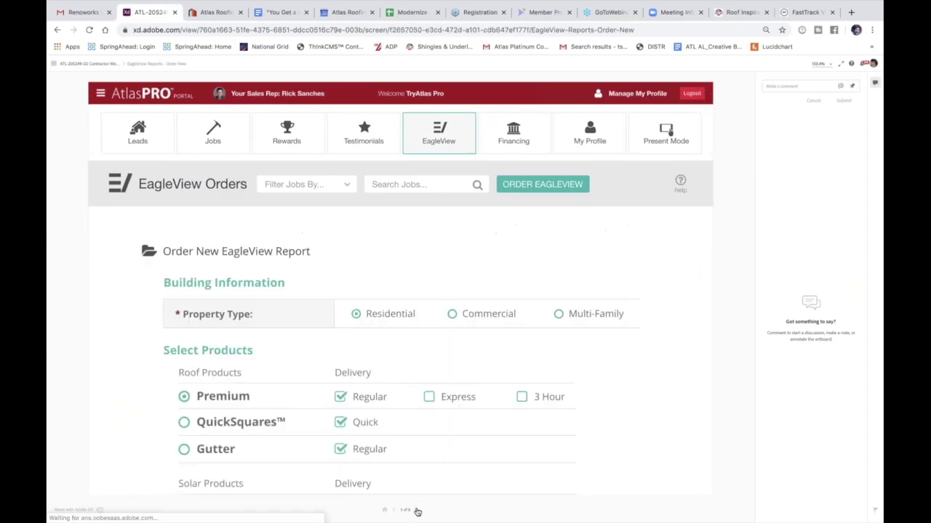
pyautogui.click(417, 512)
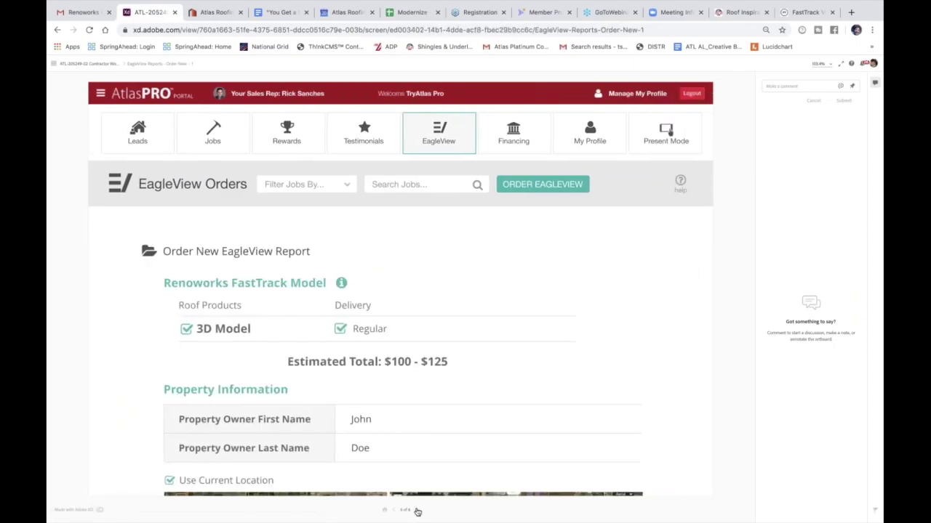
pyautogui.click(415, 511)
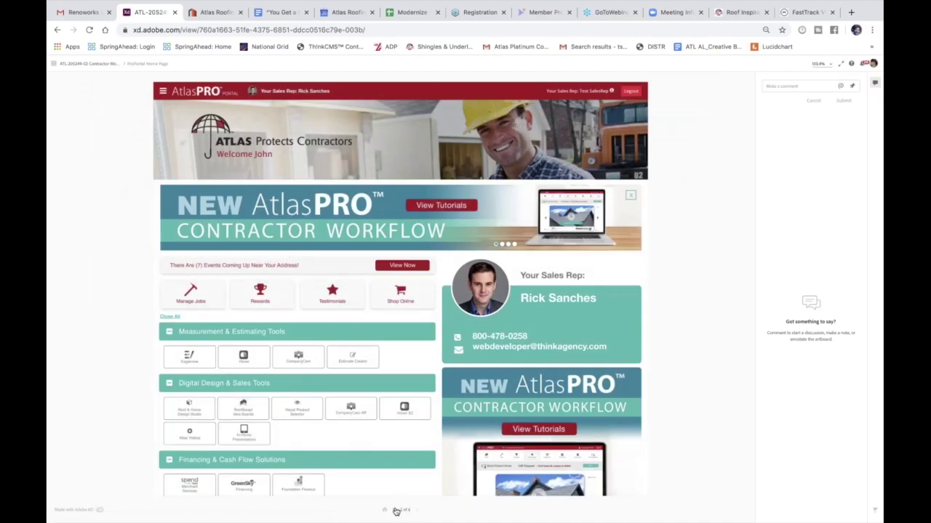
# Step: Switch back to the FastTrack site and open the brick house from the samples gallery
pyautogui.click(804, 12)
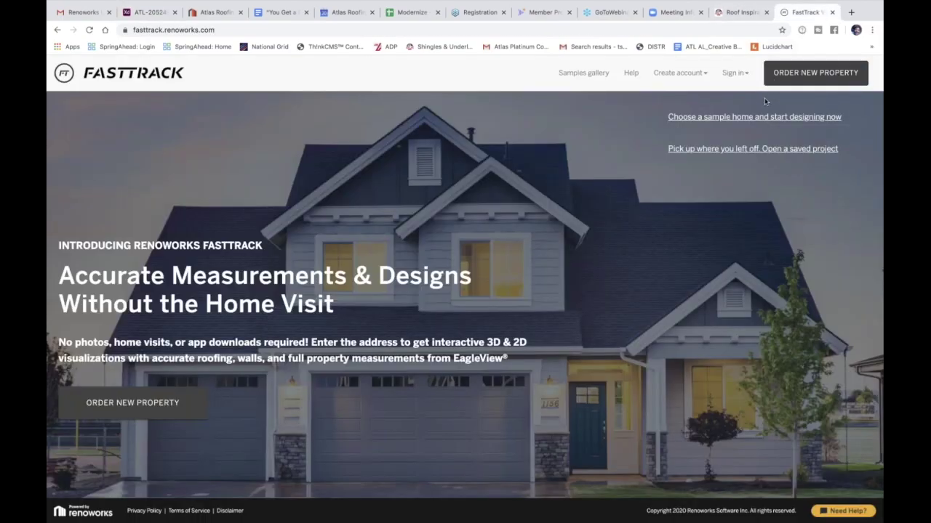
pyautogui.click(581, 73)
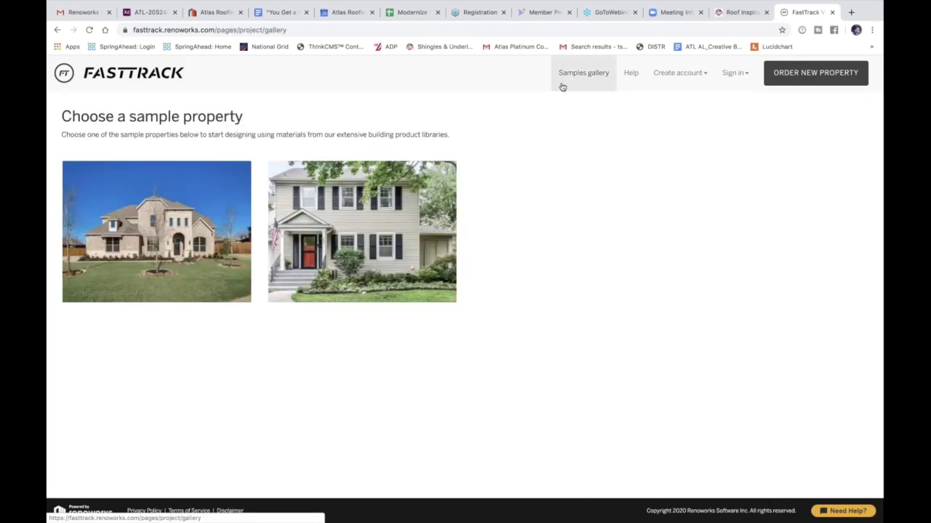
pyautogui.click(131, 259)
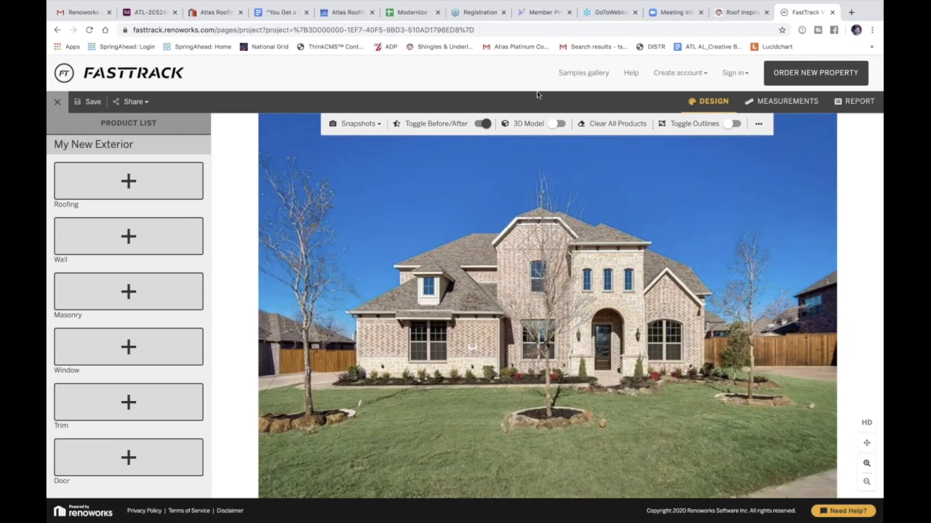
# Step: Go back to the samples, open the siding house with the red door, and display it as a 3D model
pyautogui.click(57, 29)
pyautogui.click(330, 202)
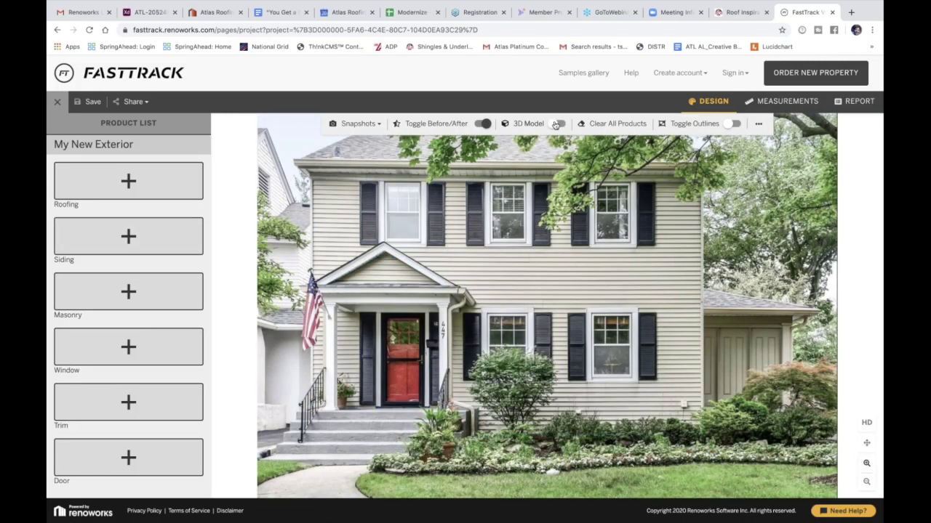
pyautogui.click(557, 124)
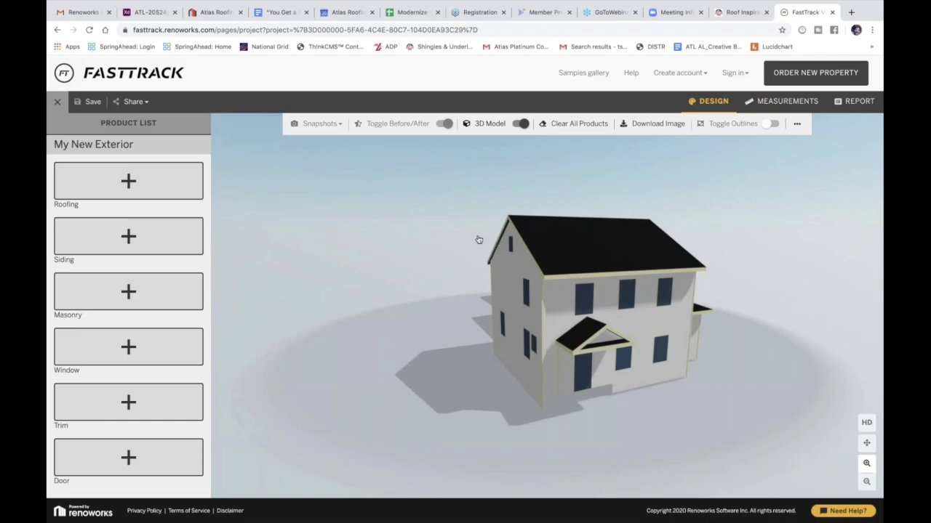
# Step: Examine the 3D house model and its detached garage from several sides, close up and from farther away
pyautogui.moveTo(546, 328); pyautogui.dragTo(451, 308)
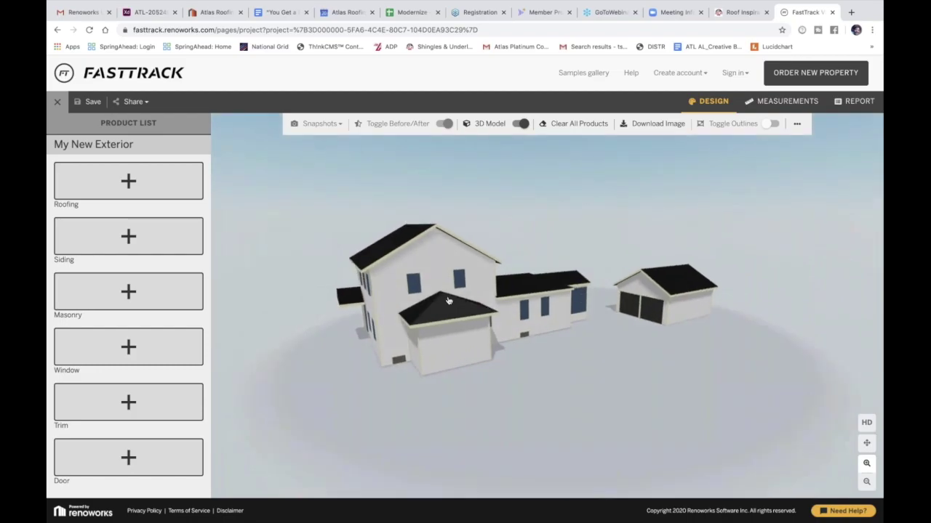
pyautogui.moveTo(444, 291); pyautogui.dragTo(400, 288)
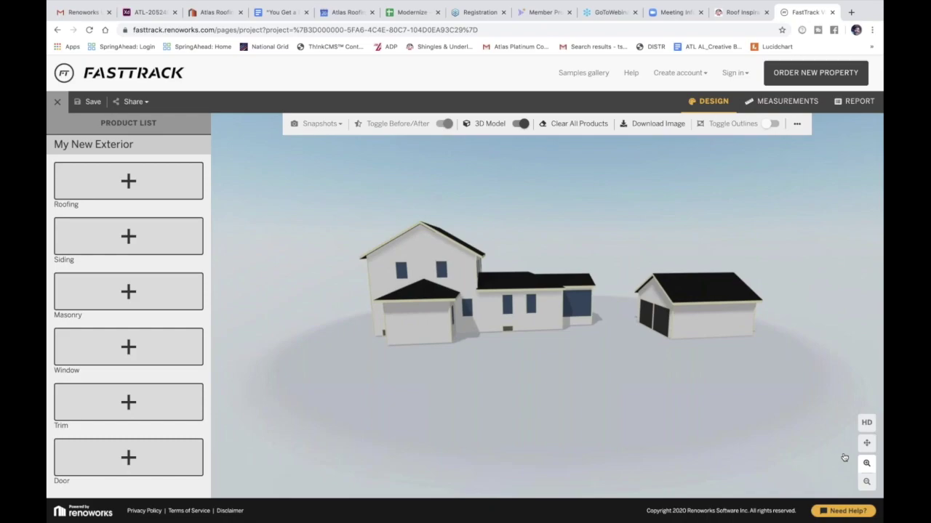
pyautogui.click(866, 463)
pyautogui.moveTo(367, 262); pyautogui.dragTo(366, 220)
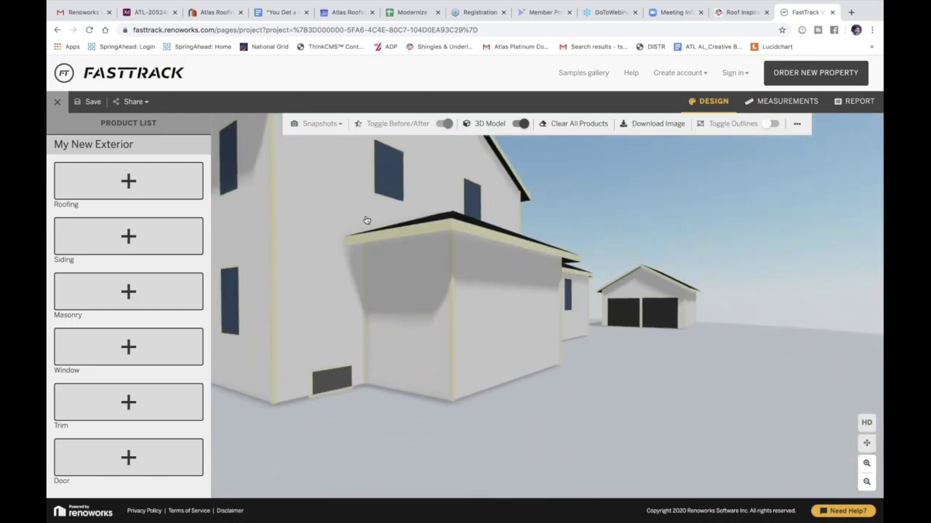
pyautogui.click(866, 481)
pyautogui.click(866, 481)
pyautogui.moveTo(578, 340); pyautogui.dragTo(550, 206)
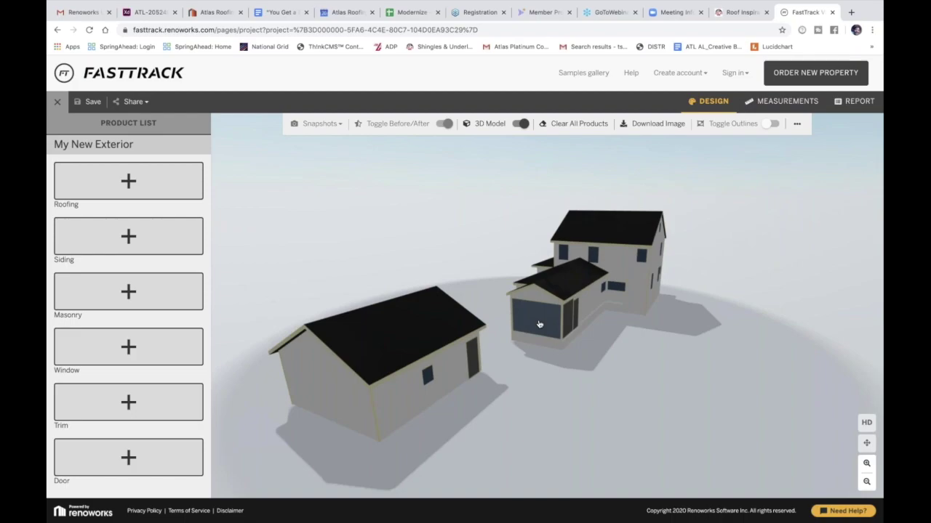
# Step: Apply Atlas Pinnacle Pristine Roofing in the Pristine Hearthstone colour to the roofs of the house and garage
pyautogui.click(419, 336)
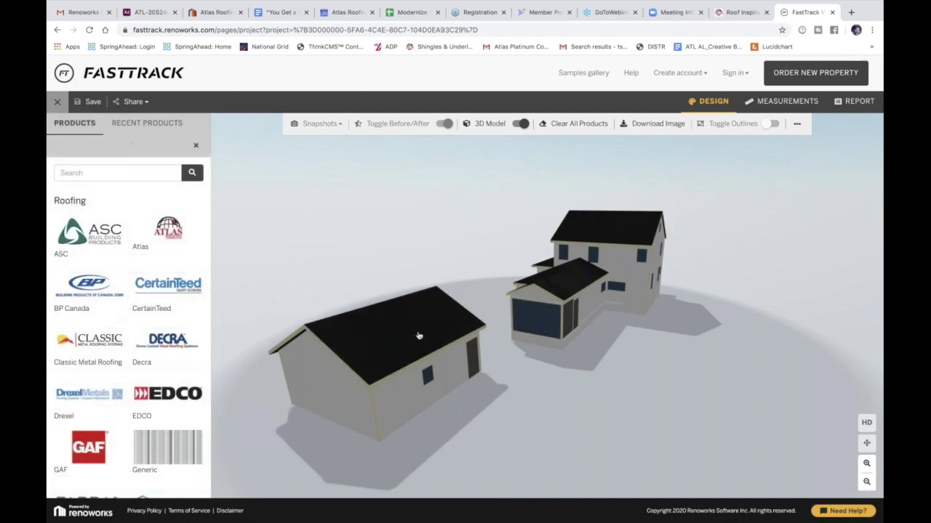
pyautogui.scroll(-3, 130, 397)
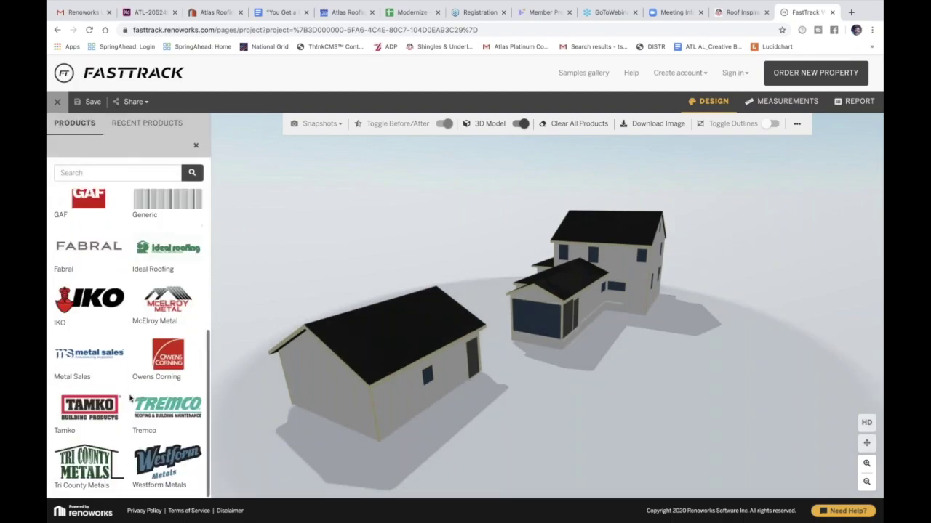
pyautogui.scroll(5, 131, 398)
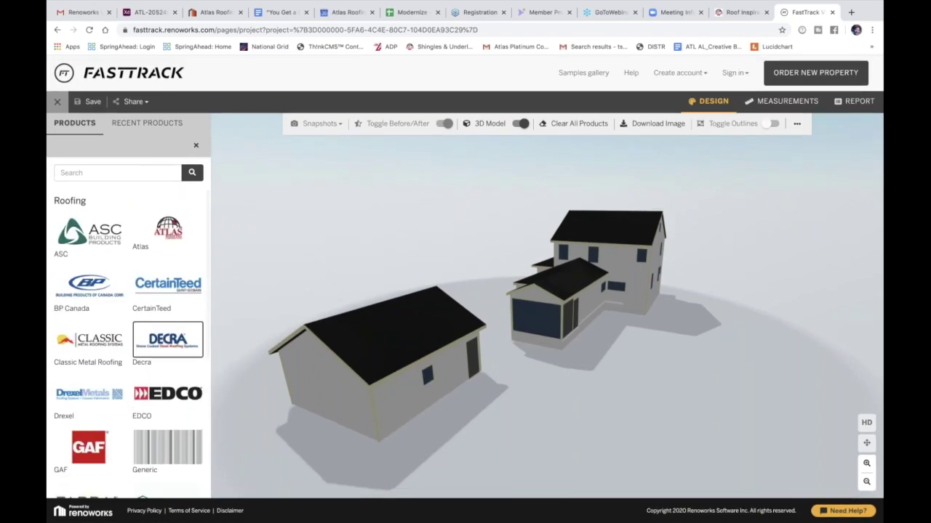
pyautogui.click(167, 234)
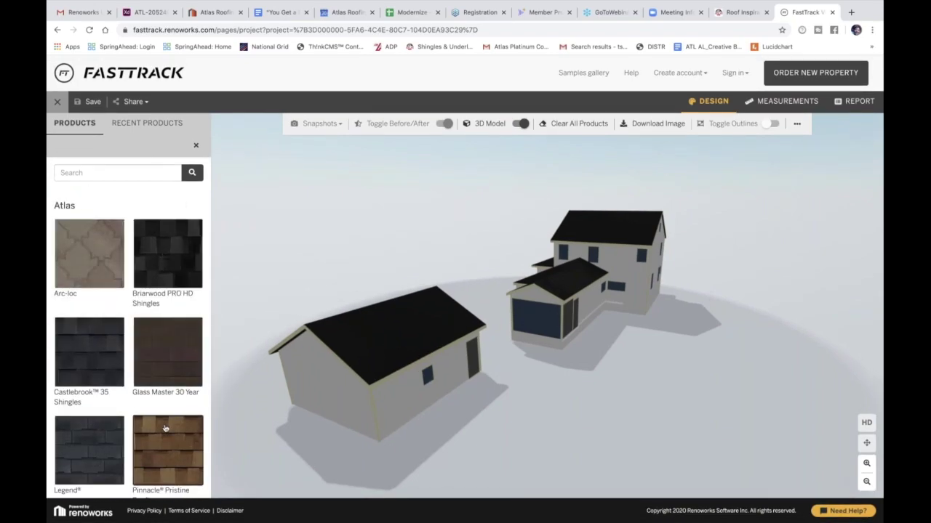
pyautogui.click(165, 447)
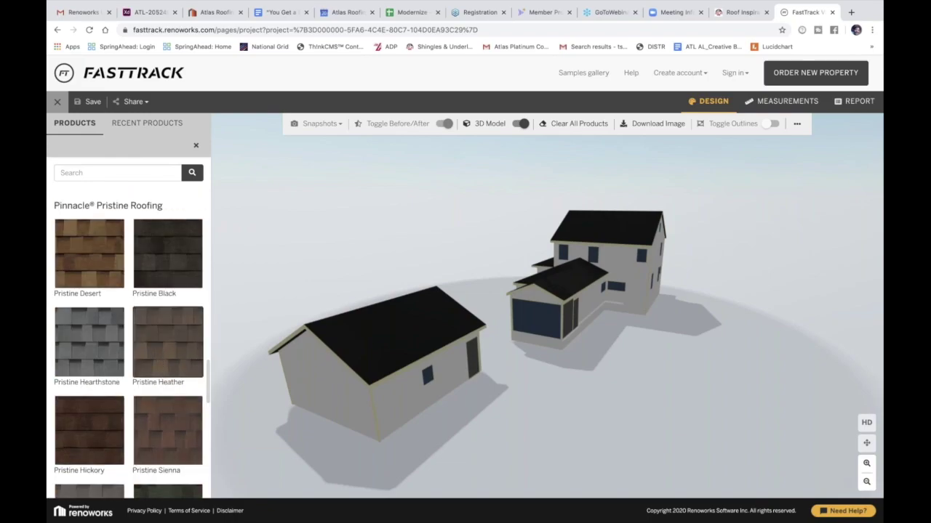
pyautogui.click(82, 339)
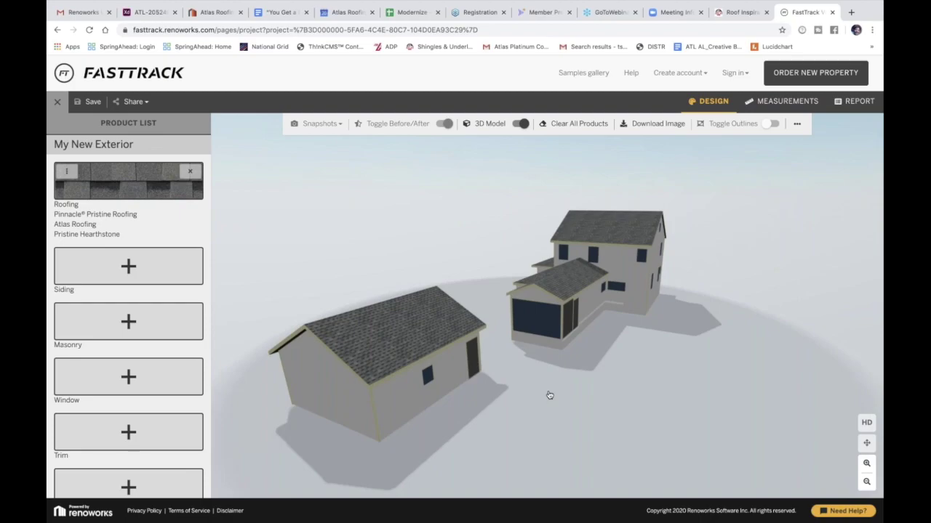
# Step: Set the siding to Ply Gem brick in the Clarion Colonial style
pyautogui.moveTo(550, 395); pyautogui.dragTo(446, 465)
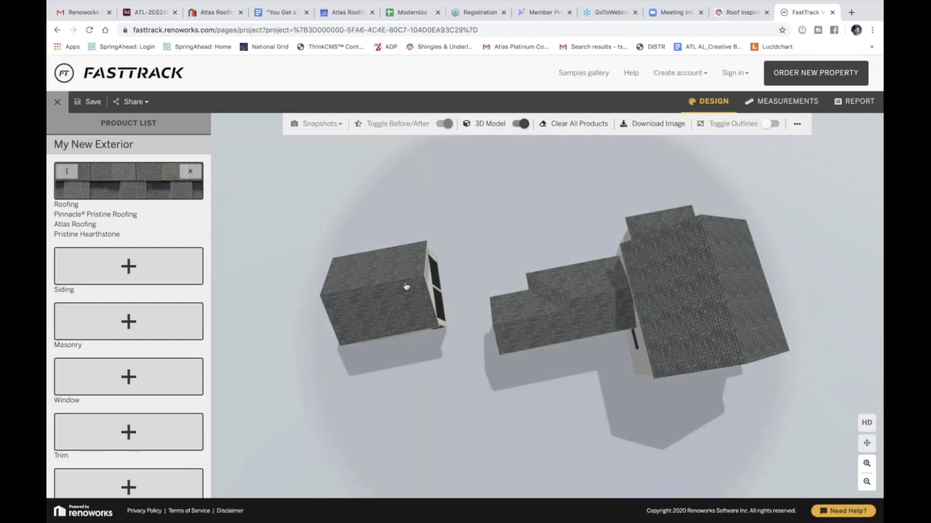
pyautogui.moveTo(406, 286); pyautogui.dragTo(333, 248)
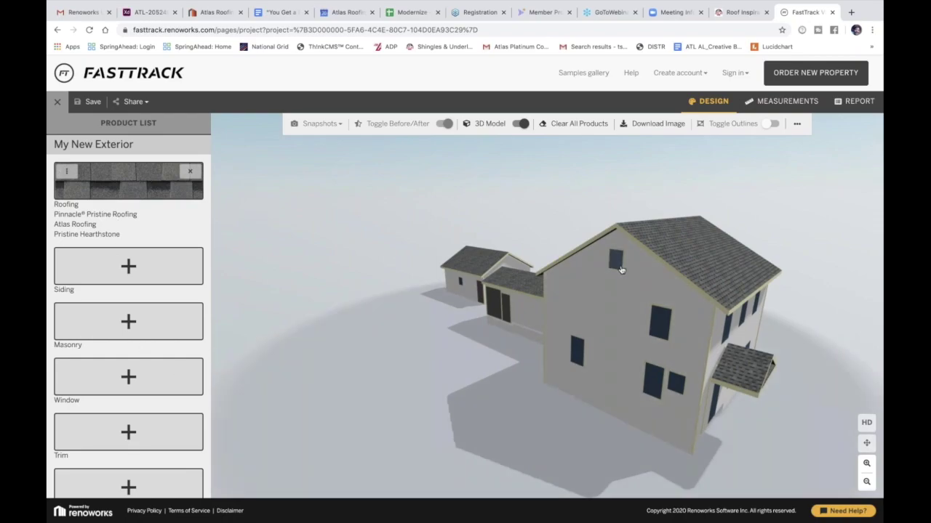
pyautogui.click(150, 267)
pyautogui.click(88, 253)
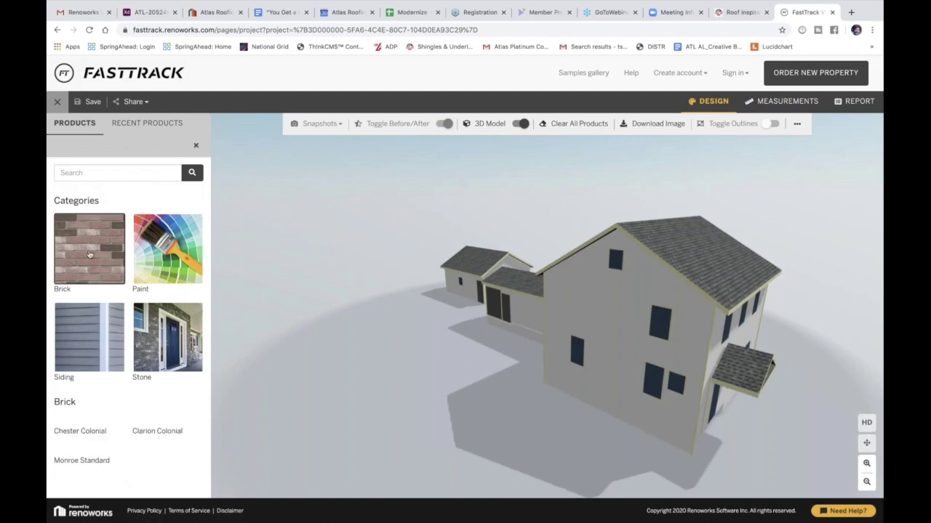
pyautogui.scroll(-3, 161, 364)
pyautogui.click(161, 364)
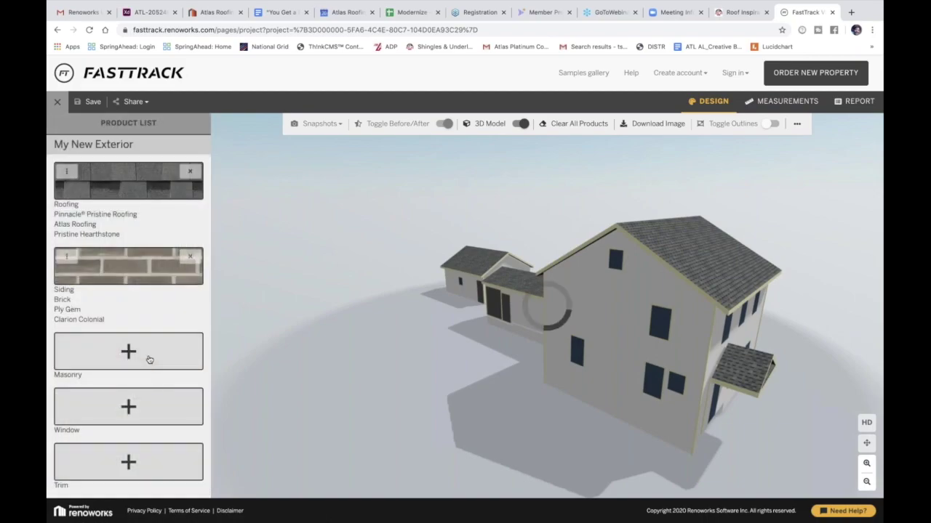
# Step: Examine the house and garage with the new roofing and brick from the front, rear, sides and above
pyautogui.moveTo(367, 366); pyautogui.dragTo(413, 386)
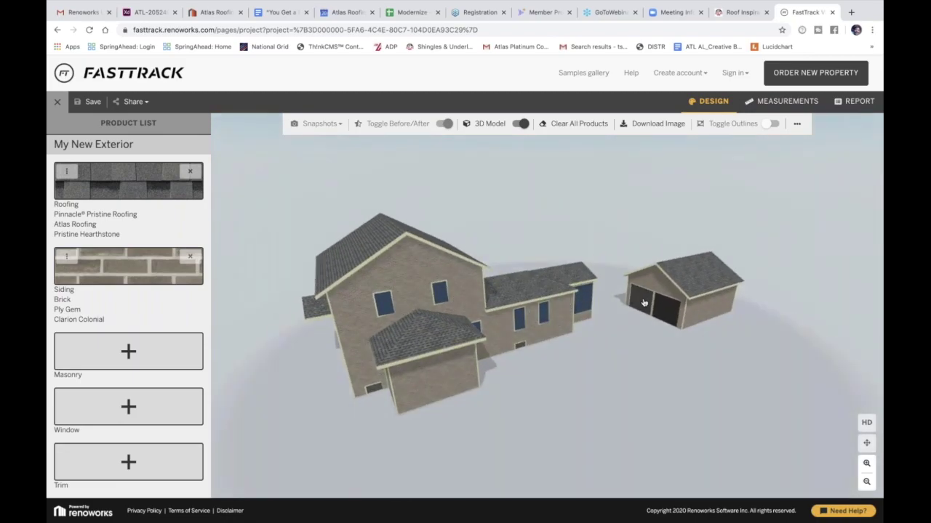
pyautogui.moveTo(643, 302); pyautogui.dragTo(474, 320)
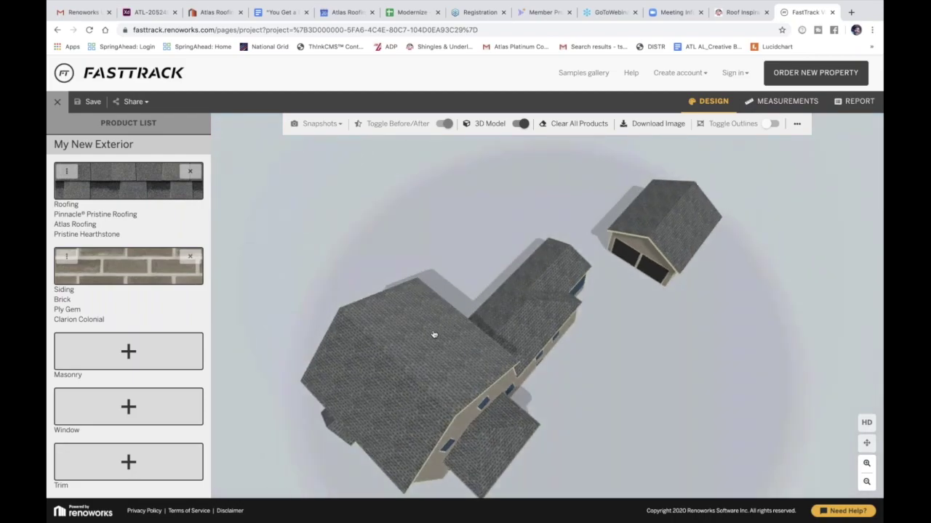
pyautogui.moveTo(473, 326); pyautogui.dragTo(596, 281)
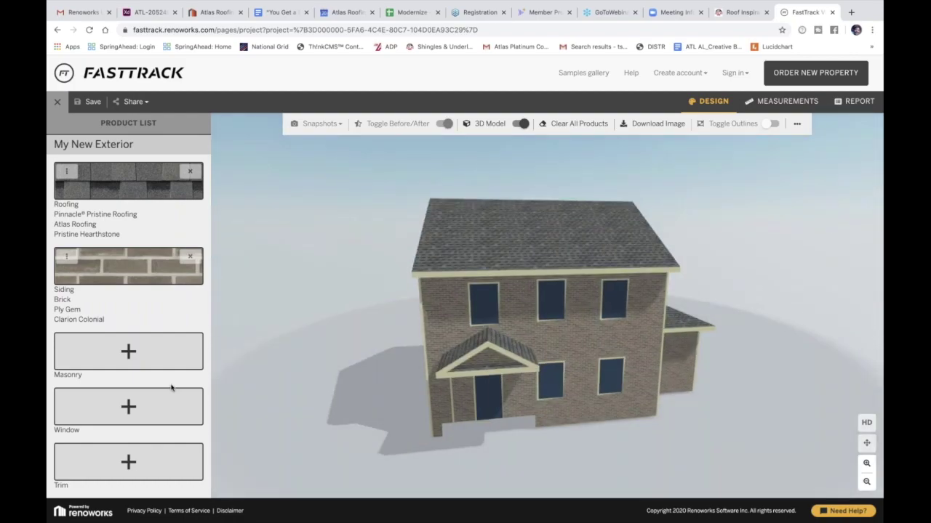
pyautogui.scroll(-2, 125, 409)
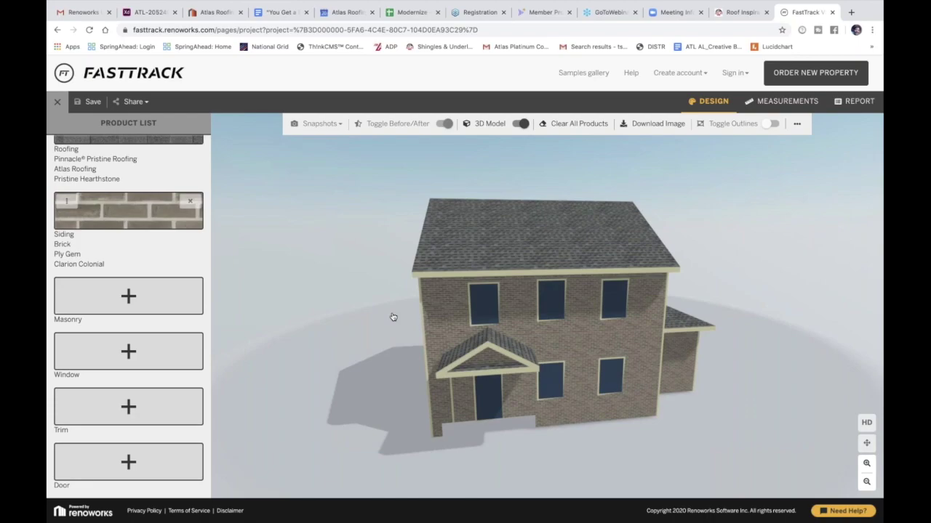
pyautogui.moveTo(392, 317); pyautogui.dragTo(281, 324)
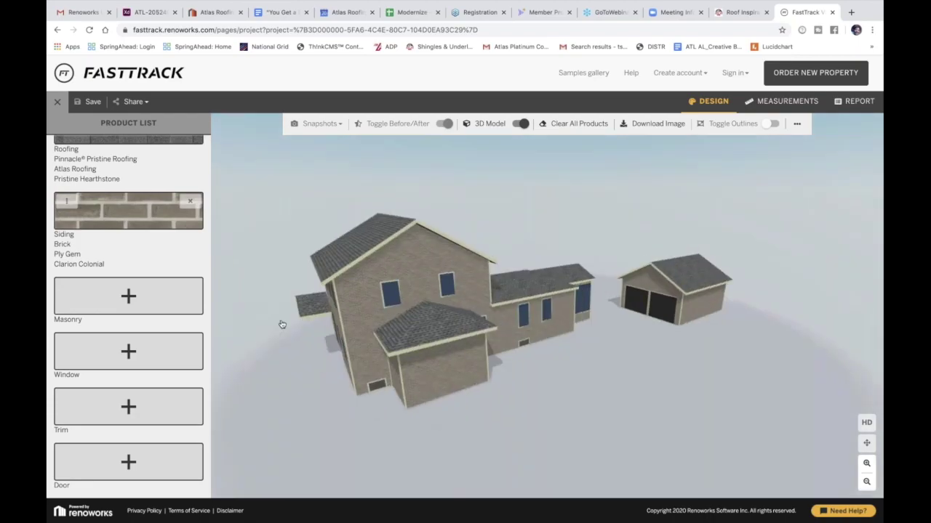
pyautogui.moveTo(490, 350); pyautogui.dragTo(410, 342)
pyautogui.scroll(5, 453, 301)
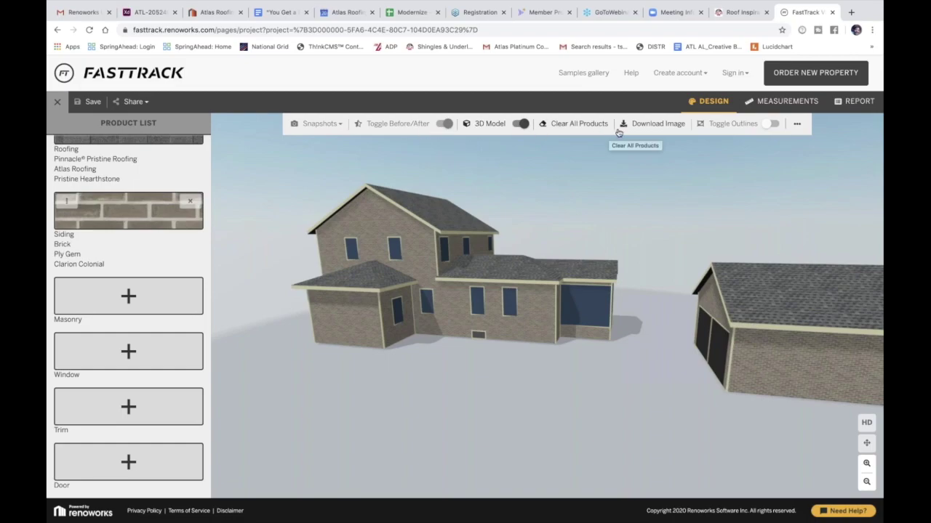
# Step: Show the roof measurements and select both large slopes of the main roof and the sections of the rear wing's roof
pyautogui.click(782, 102)
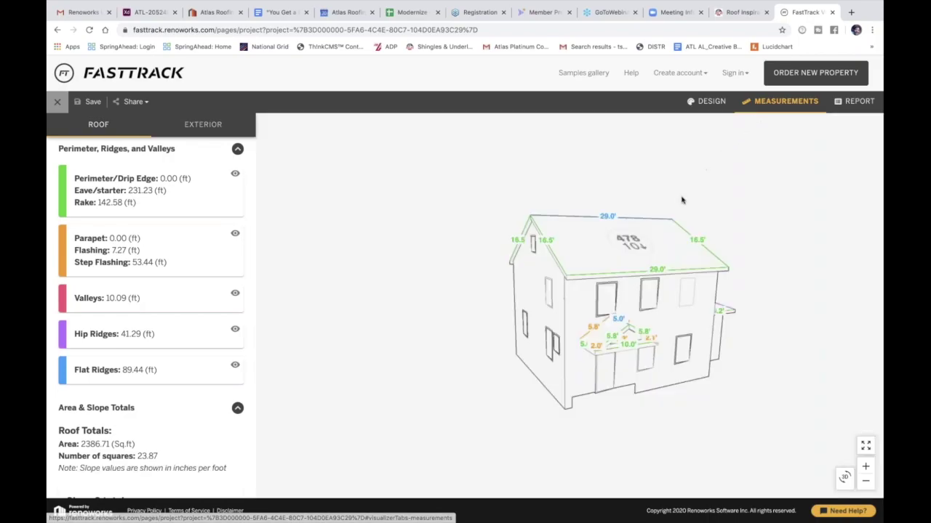
pyautogui.moveTo(637, 267); pyautogui.dragTo(539, 325)
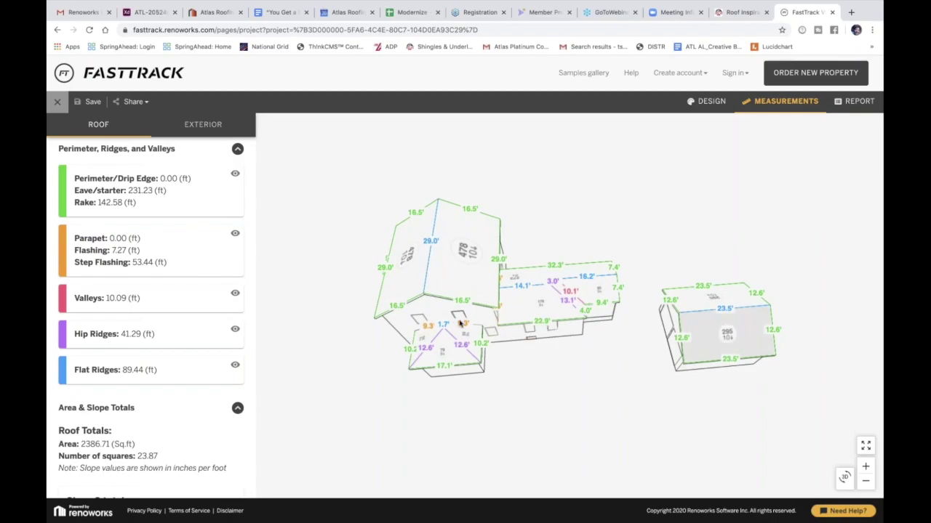
pyautogui.click(458, 274)
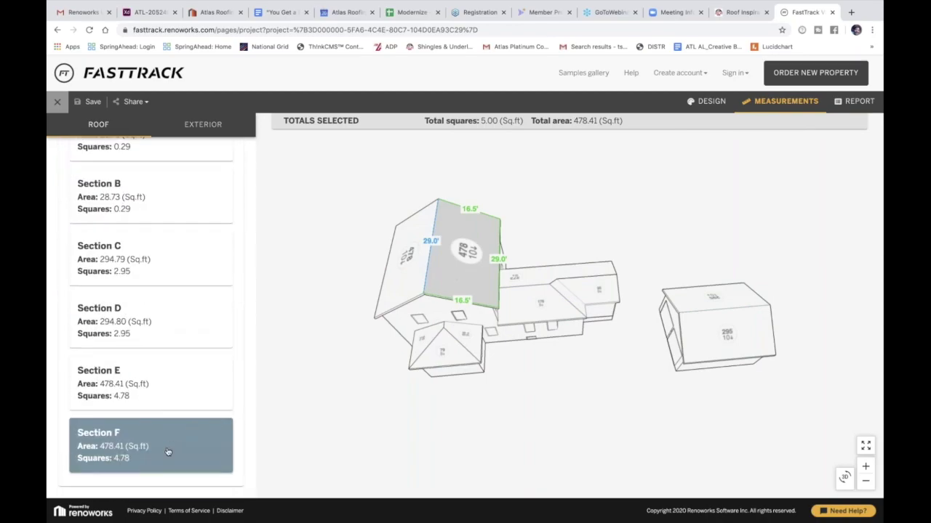
pyautogui.keyDown('shift'); pyautogui.click(409, 266); pyautogui.keyUp('shift')
pyautogui.keyDown('shift'); pyautogui.click(544, 275); pyautogui.keyUp('shift')
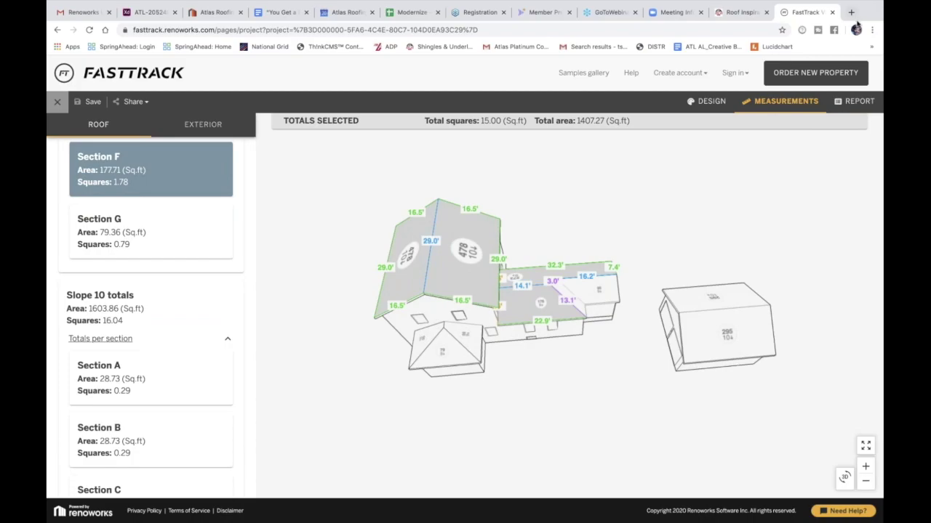
pyautogui.click(564, 292)
pyautogui.click(591, 288)
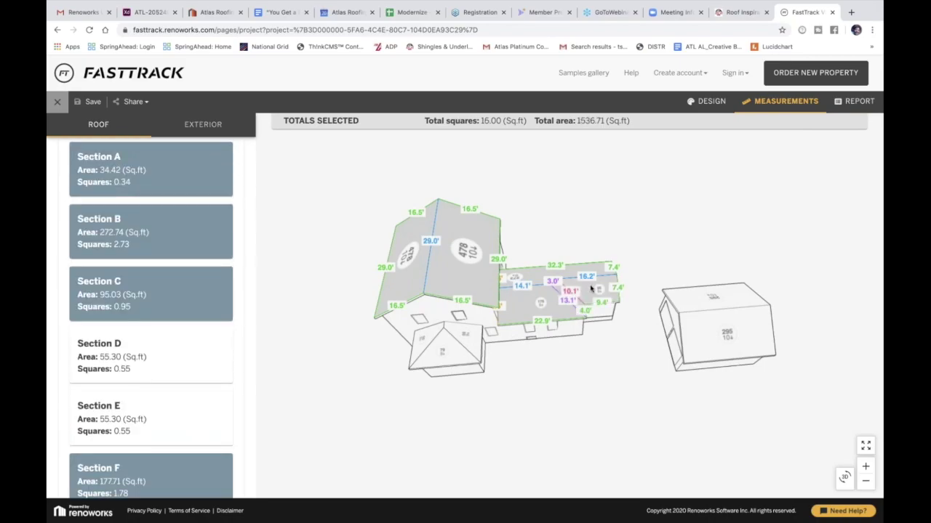
# Step: Add both slopes of the detached garage roof to the selection and look over the measured model
pyautogui.click(696, 296)
pyautogui.click(718, 333)
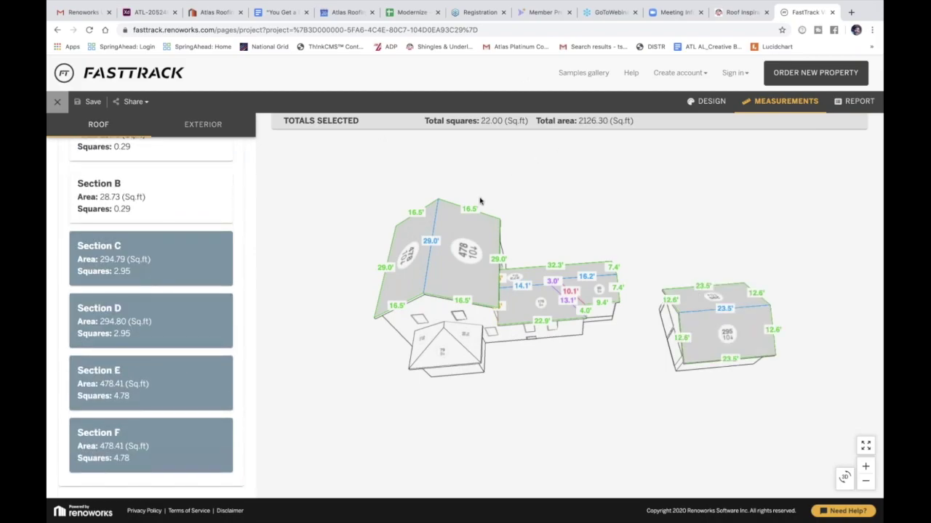
pyautogui.scroll(3, 480, 202)
pyautogui.scroll(-3, 480, 201)
pyautogui.scroll(-1, 479, 203)
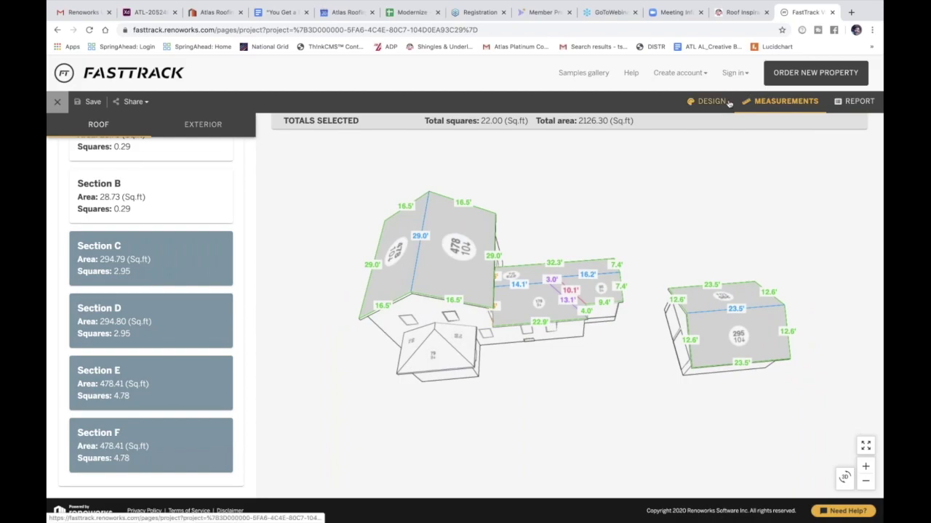
# Step: Open the design report and look through its cover page down to the photo of the brick house
pyautogui.click(851, 102)
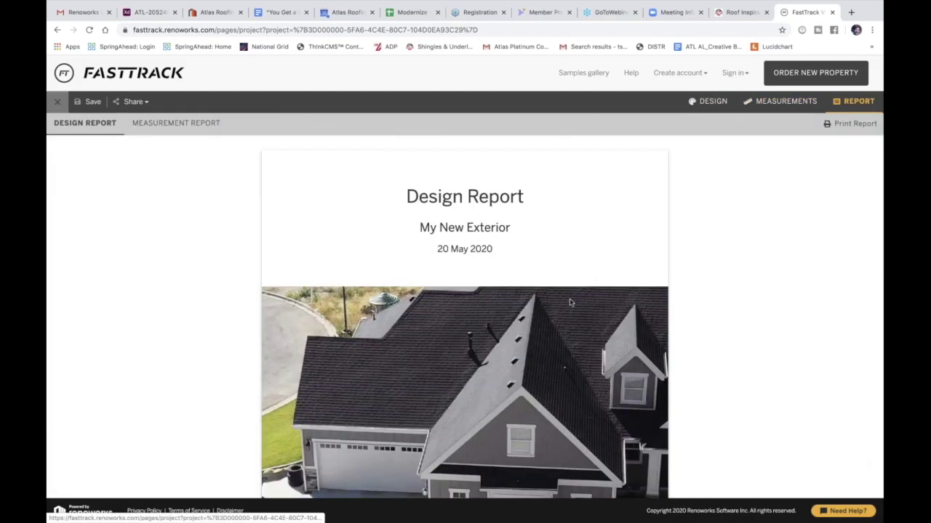
pyautogui.scroll(-3, 569, 307)
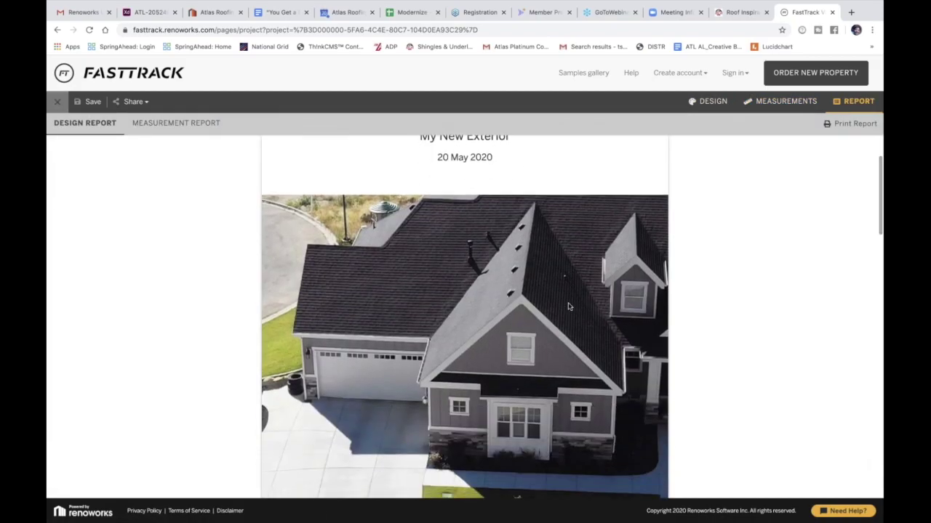
pyautogui.scroll(-1, 569, 306)
pyautogui.scroll(-3, 569, 306)
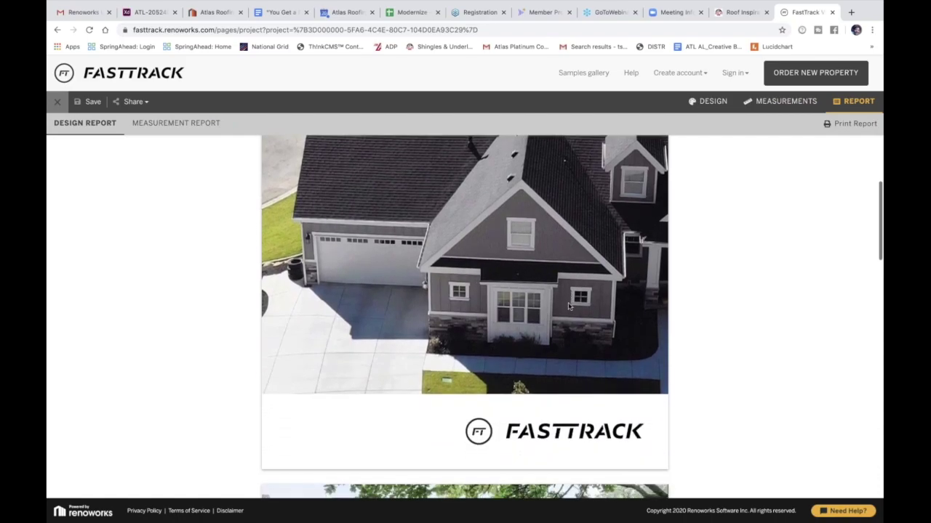
pyautogui.scroll(-2, 569, 306)
pyautogui.scroll(-1, 569, 306)
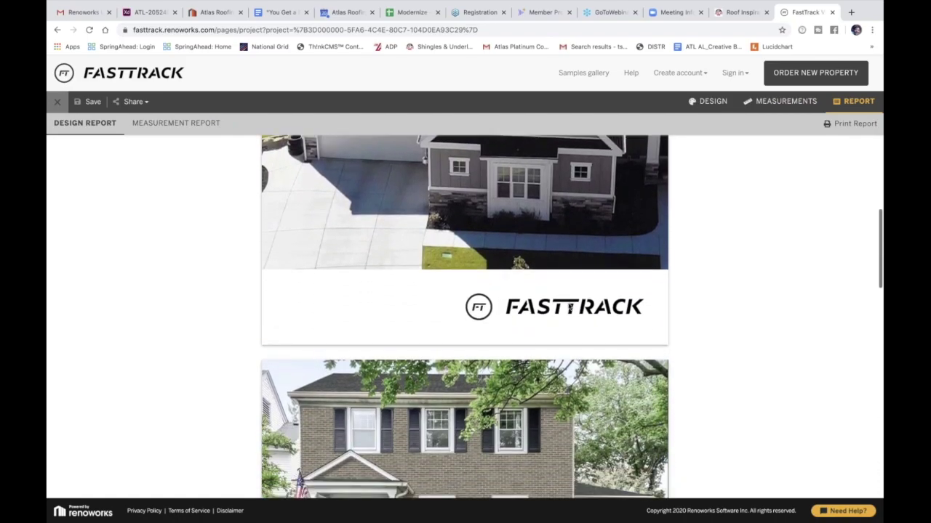
pyautogui.scroll(-1, 569, 306)
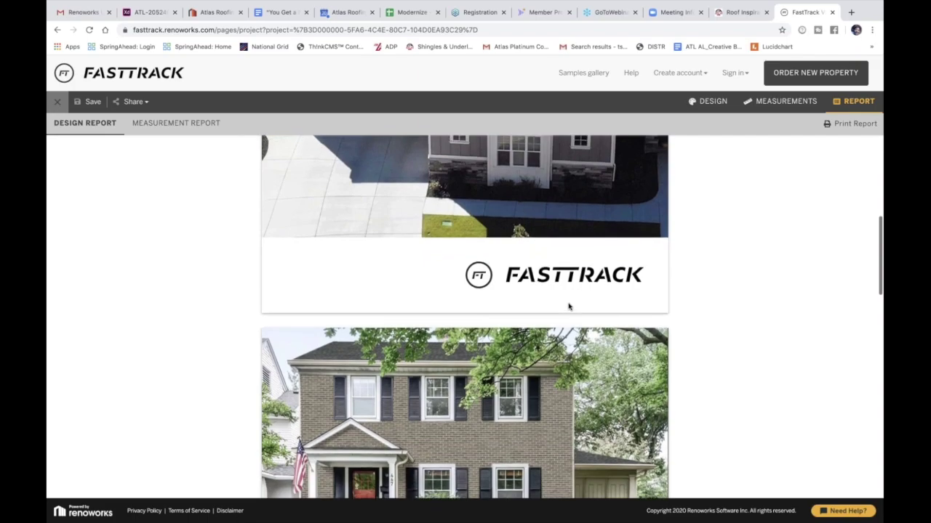
pyautogui.scroll(2, 569, 306)
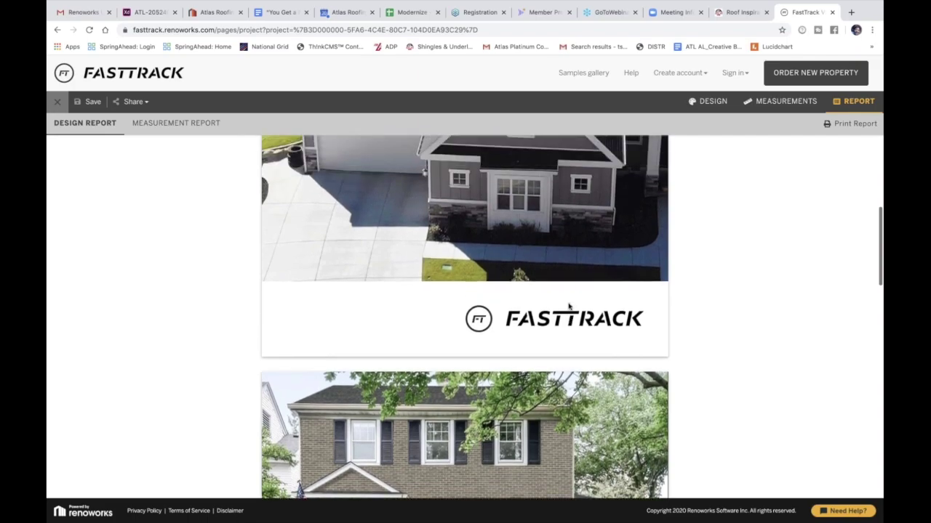
# Step: Open the measurement report, then reload it by visiting the design and measurements views and returning
pyautogui.click(176, 123)
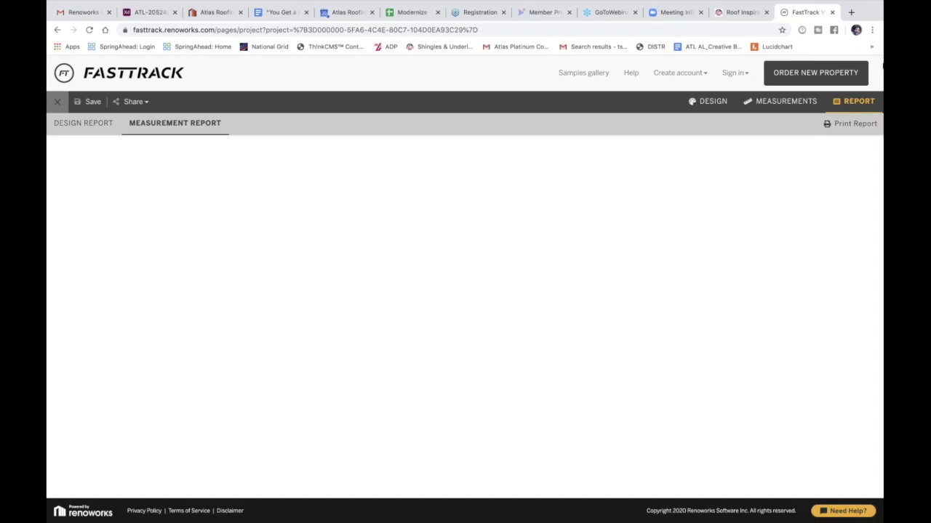
pyautogui.click(724, 104)
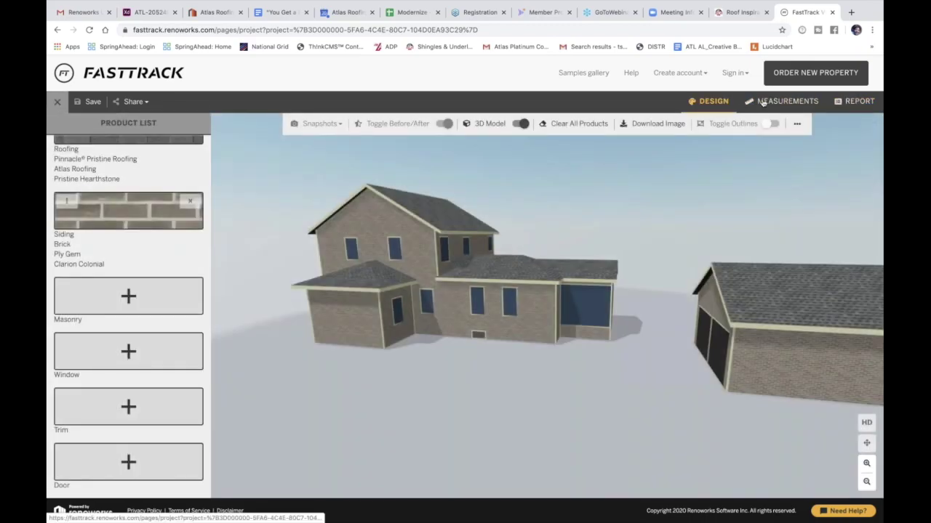
pyautogui.click(783, 101)
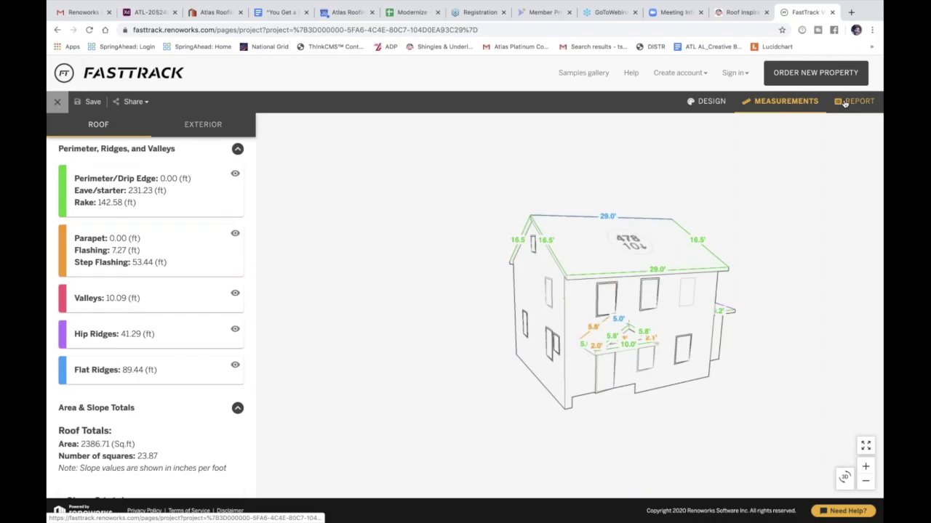
pyautogui.click(844, 102)
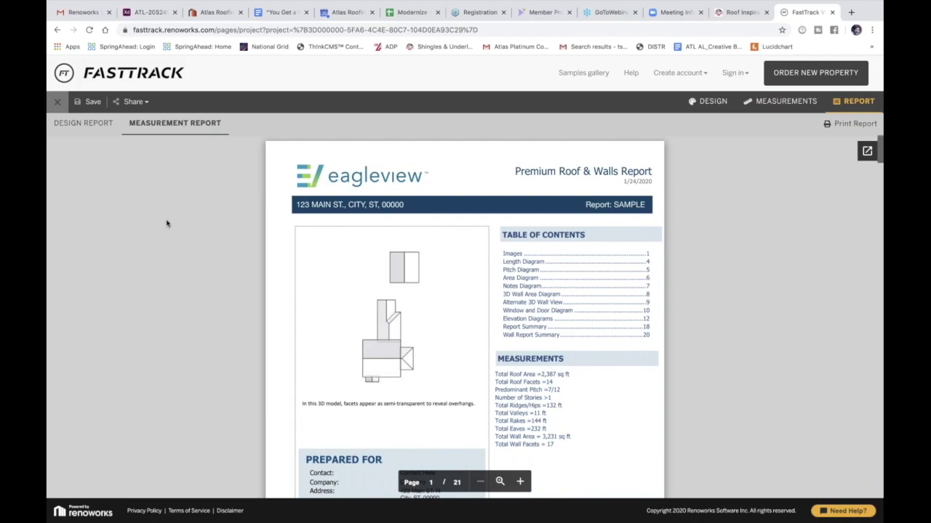
# Step: Look through the opening pages of the EagleView Premium Roof & Walls Report and return to its first page
pyautogui.scroll(-1, 166, 223)
pyautogui.scroll(-10, 166, 223)
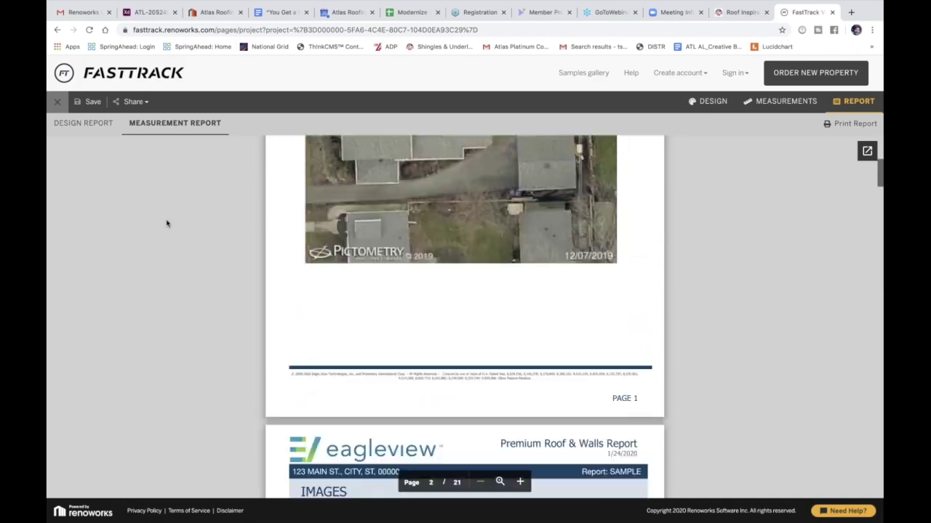
pyautogui.scroll(-2, 166, 223)
pyautogui.scroll(10, 166, 223)
pyautogui.scroll(5, 166, 224)
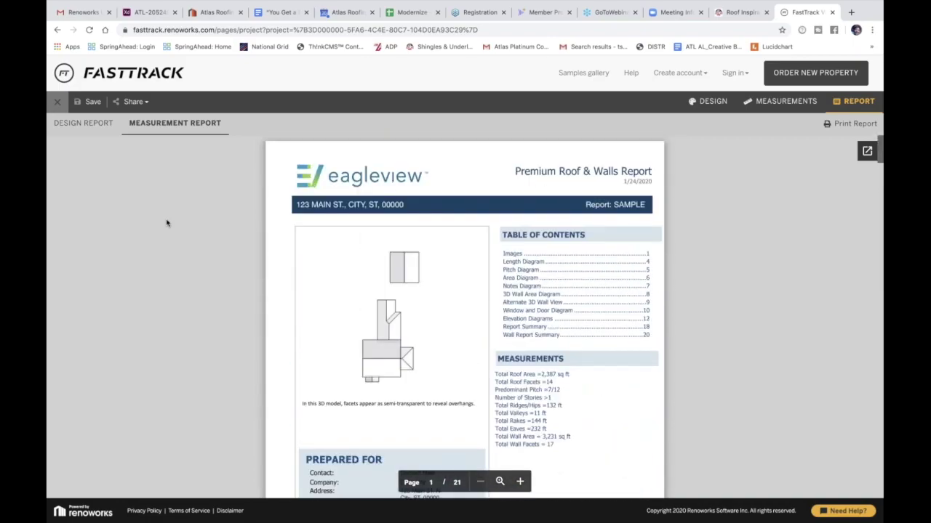
# Step: Look over the first page of the EagleView measurement report and return to the design report
pyautogui.scroll(-3, 379, 388)
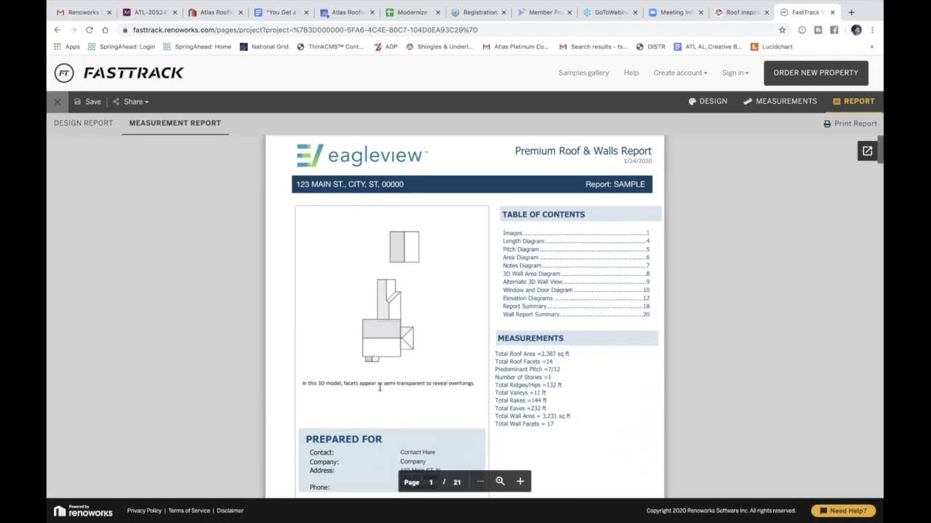
pyautogui.scroll(3, 378, 386)
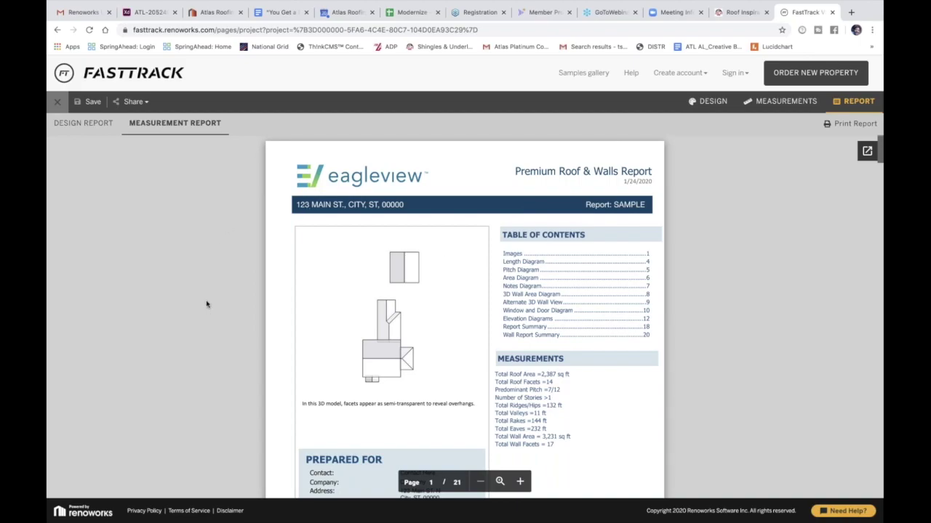
pyautogui.click(85, 123)
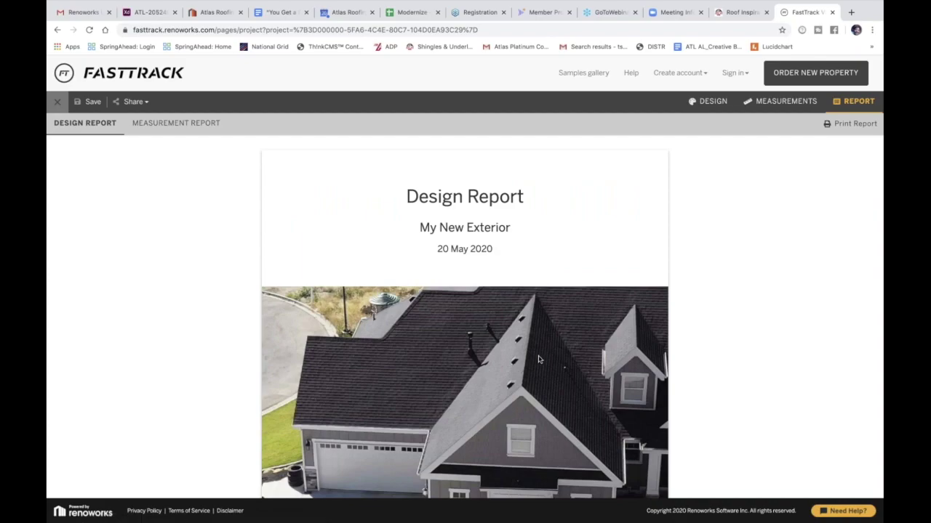
# Step: Switch to the AtlasPRO portal prototype in Adobe XD and advance through the EagleView Orders screens to the new order form
pyautogui.click(149, 12)
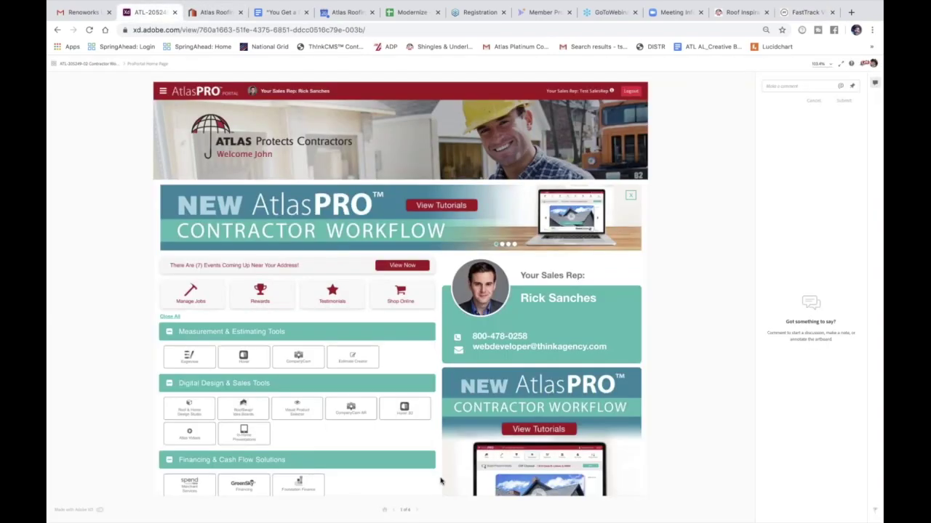
pyautogui.click(416, 510)
pyautogui.click(416, 510)
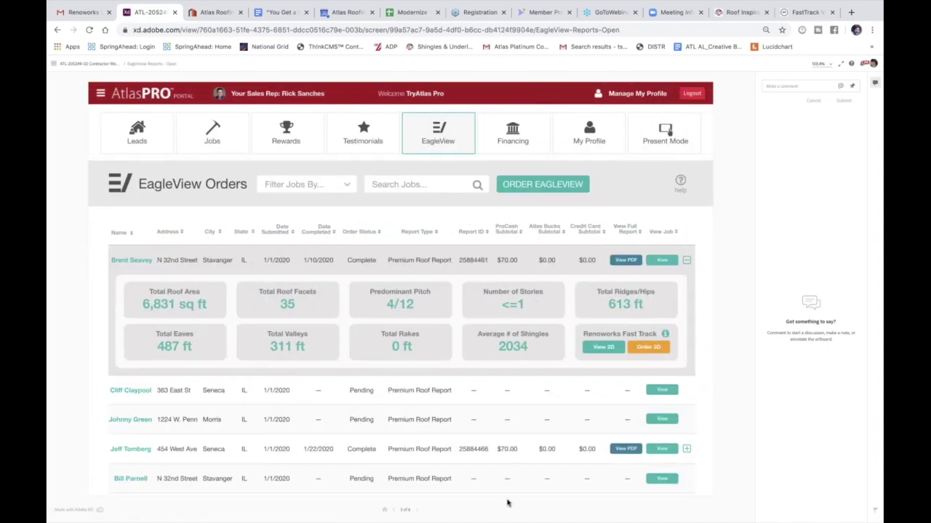
pyautogui.click(416, 511)
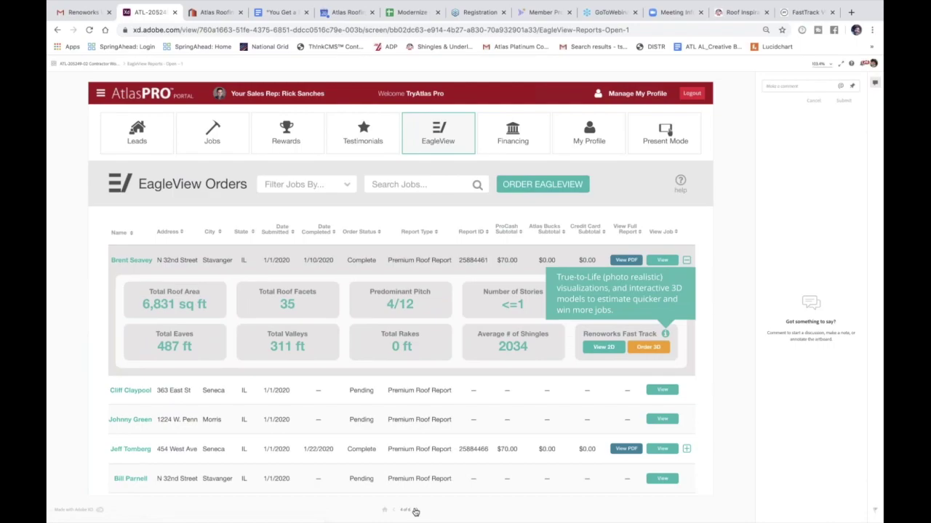
pyautogui.click(416, 511)
# Step: Examine the order form's Walls products, measurement instructions, Renoworks FastTrack 3D Model option and estimated total
pyautogui.scroll(-6, 386, 287)
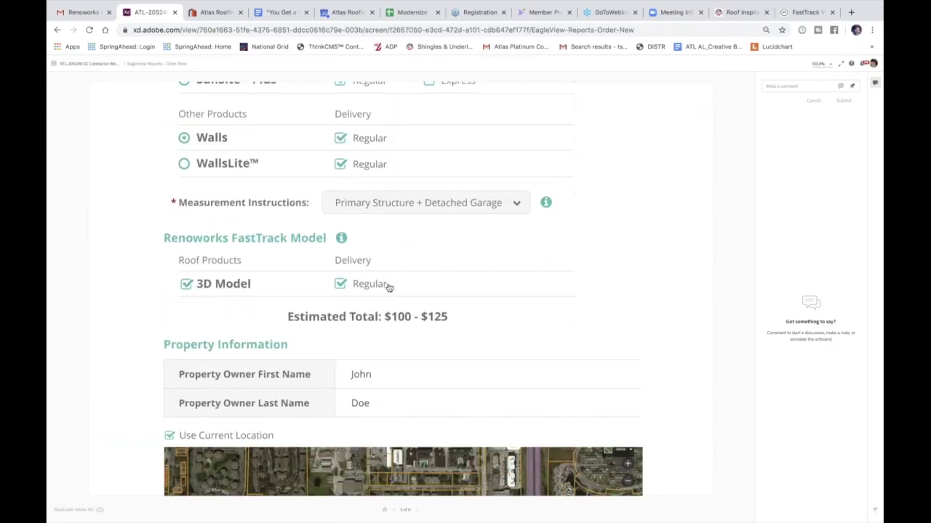
pyautogui.scroll(-2, 388, 287)
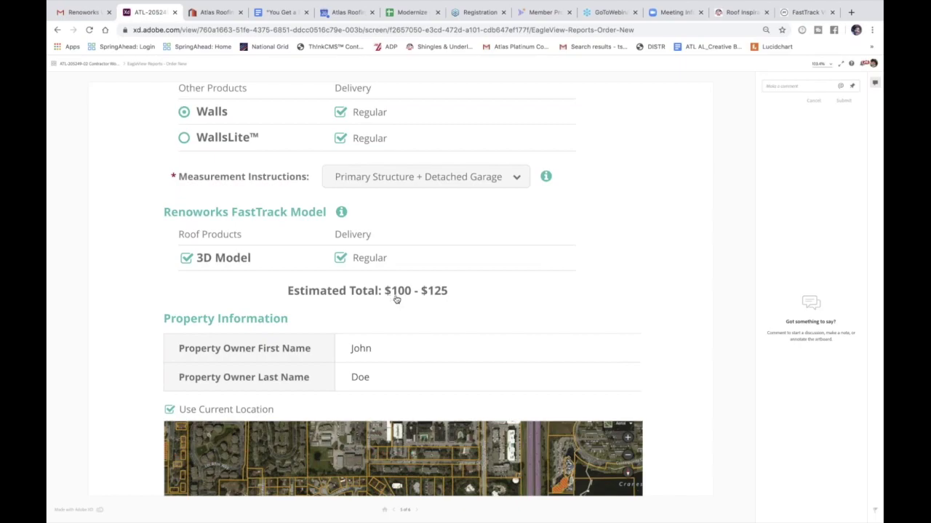
pyautogui.scroll(-2, 402, 301)
pyautogui.scroll(3, 400, 301)
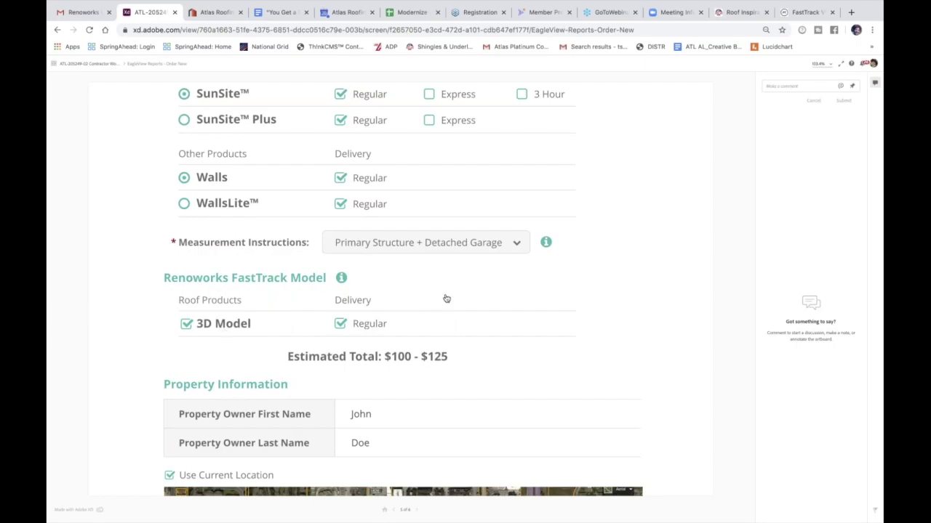
# Step: Switch back to the FastTrack project, revisit its measurement report and measurements view, and return to the 3D design view
pyautogui.click(806, 14)
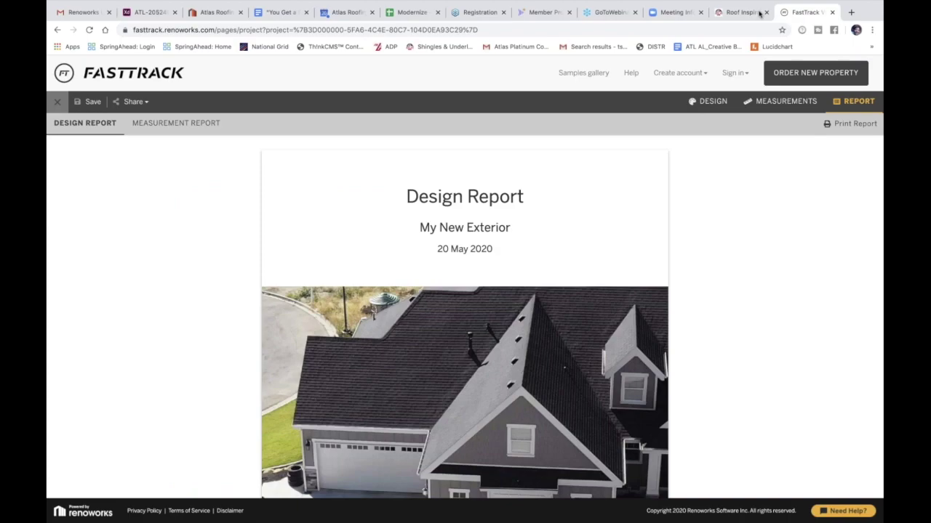
pyautogui.click(173, 123)
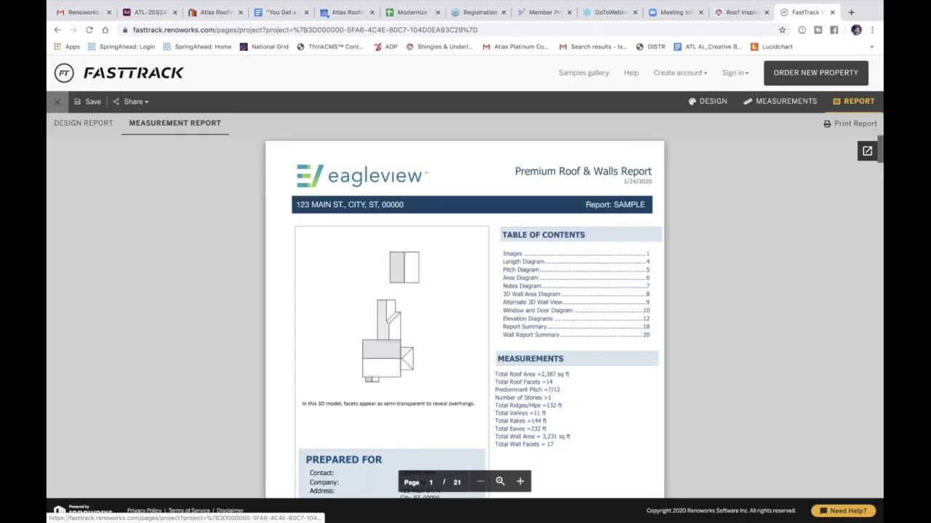
pyautogui.click(752, 106)
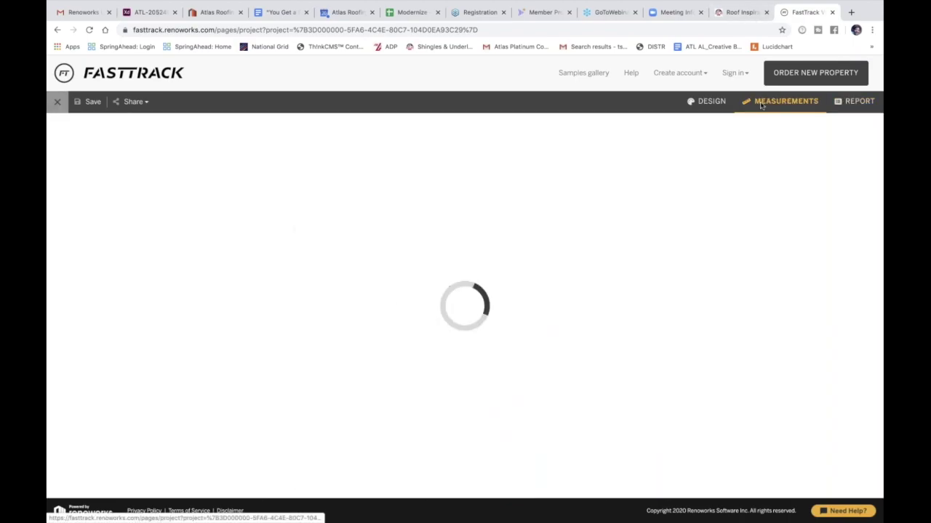
pyautogui.click(720, 106)
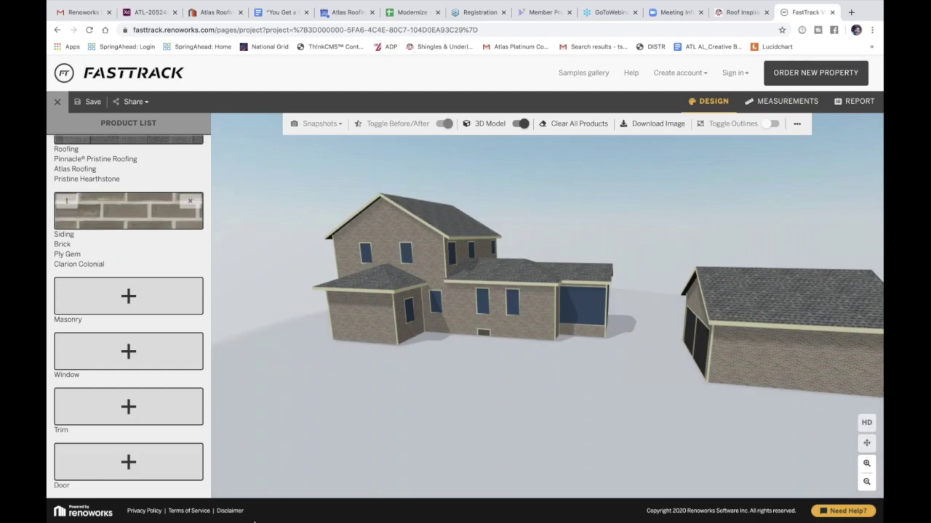
# Step: Switch to the PowerPoint webinar deck, start the slide show from The New Atlas Design Studio slide and advance to the Atlas Web Injector slide
pyautogui.moveTo(254, 520)
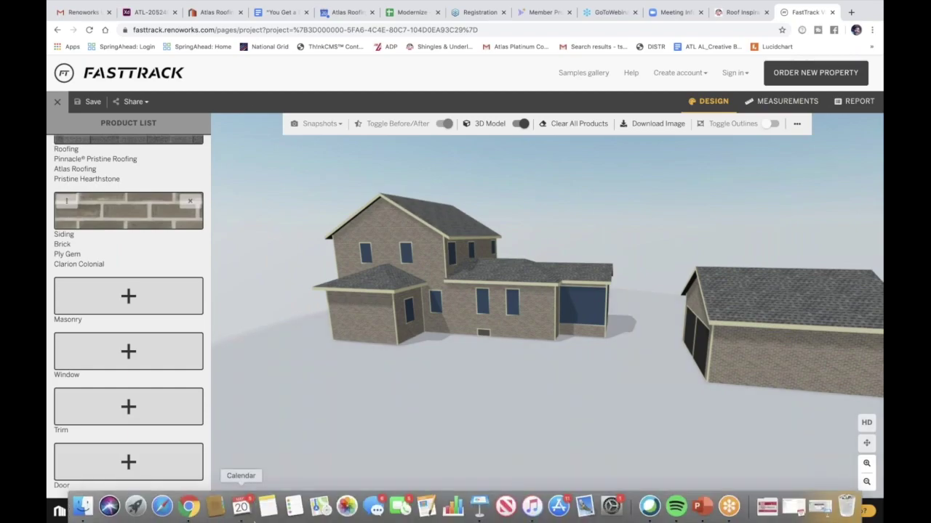
pyautogui.click(701, 510)
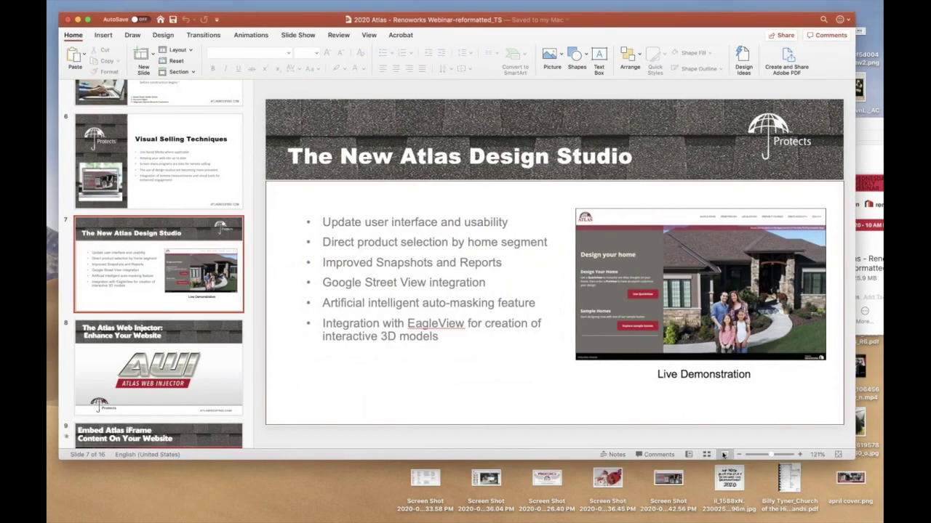
pyautogui.click(724, 454)
pyautogui.click(497, 368)
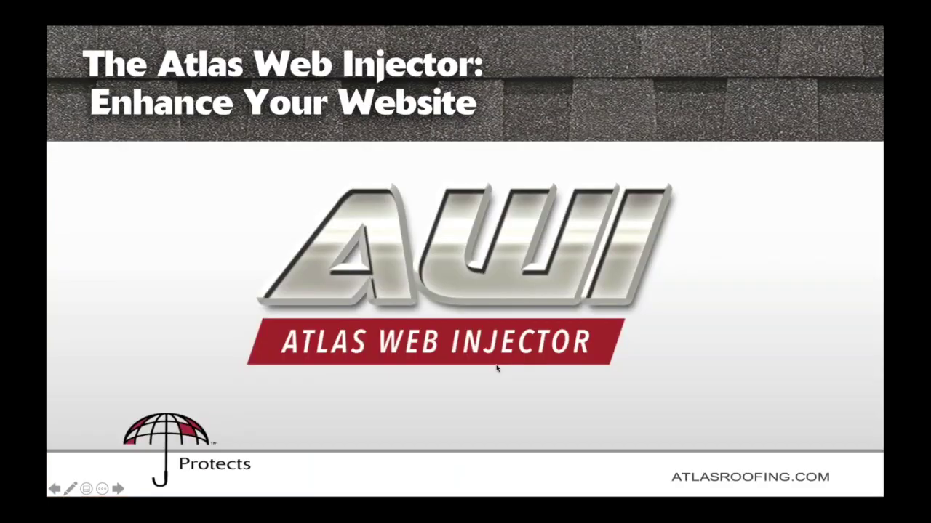